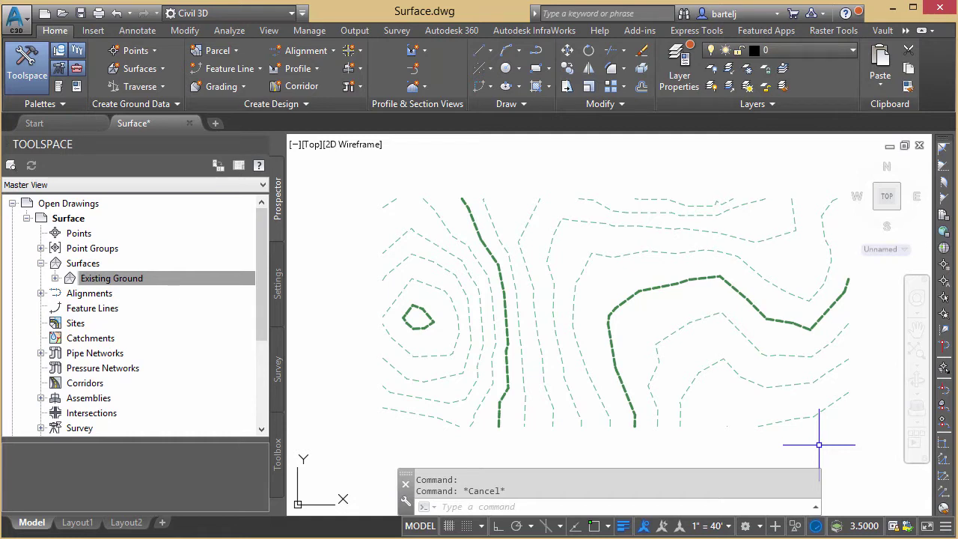
Select the Existing Ground surface and open Extract Objects from Surface for its contours
left_click(660, 287)
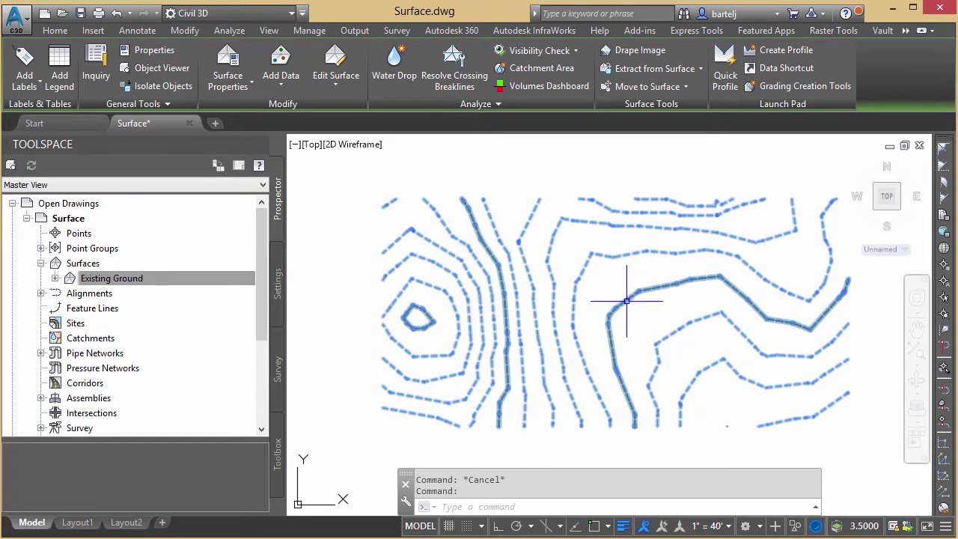
mouse_move(626, 301)
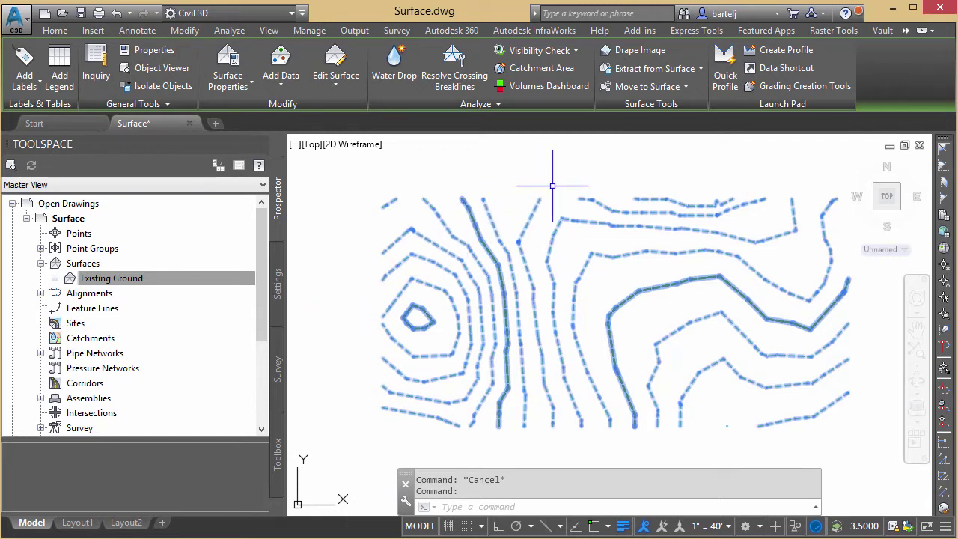
key("Escape")
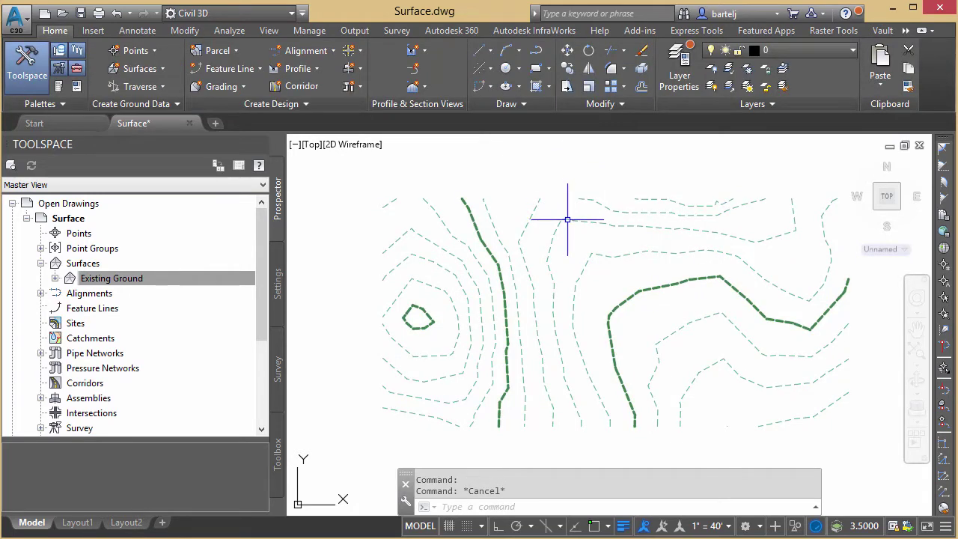
left_click(568, 220)
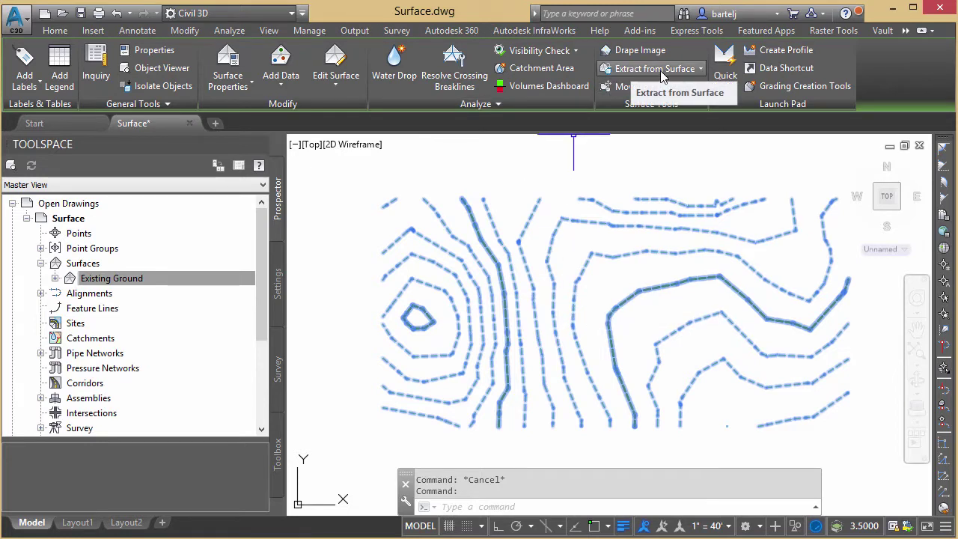
left_click(700, 69)
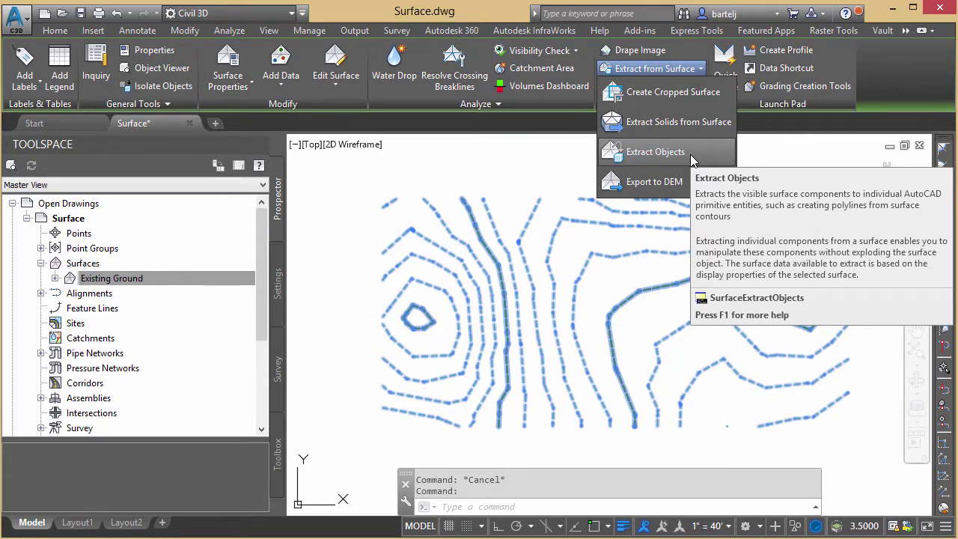
left_click(671, 155)
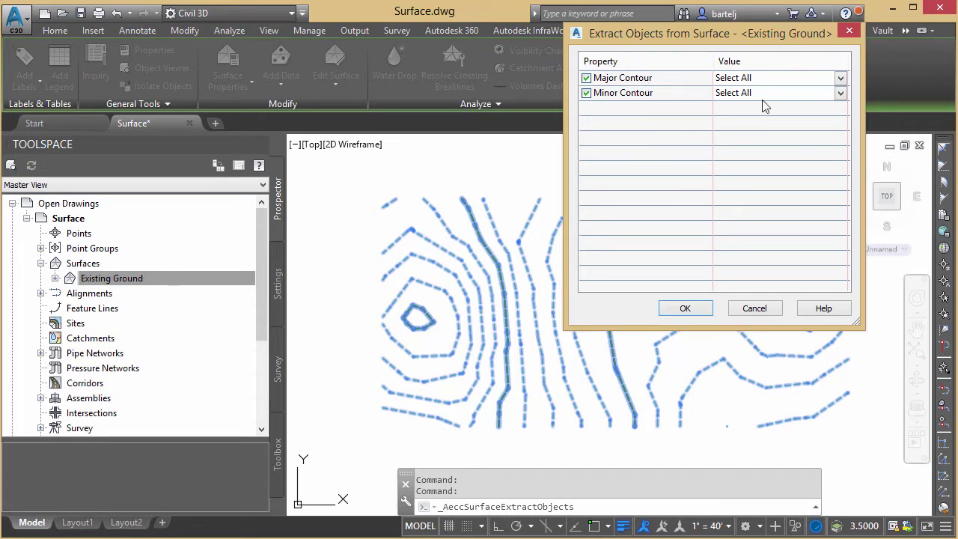
Set Major Contour to Select from Drawing and pick two major contours
left_click(841, 78)
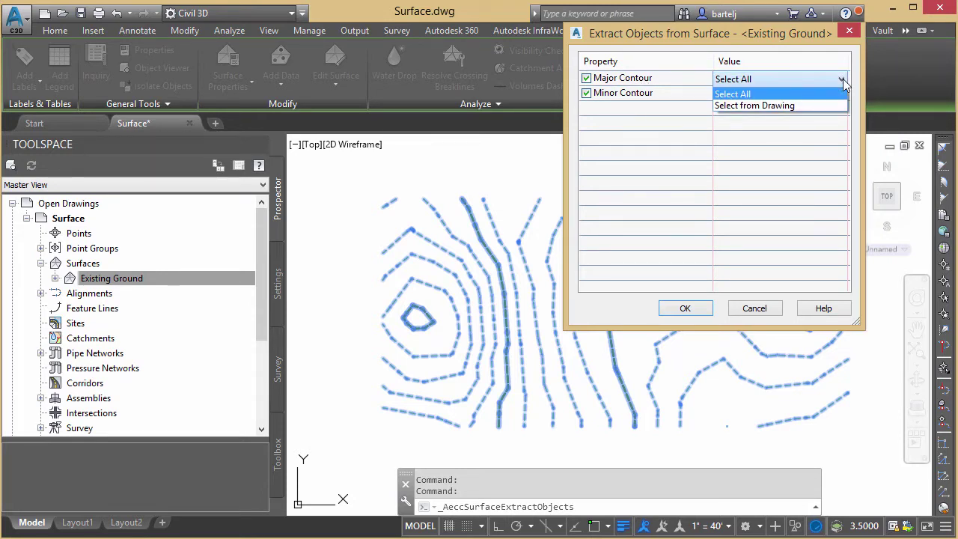
left_click(790, 105)
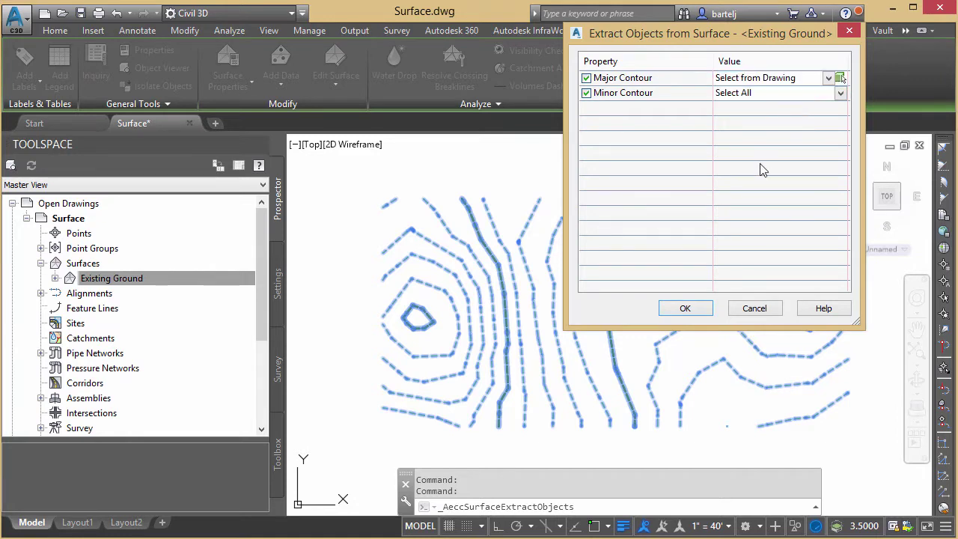
left_click(840, 78)
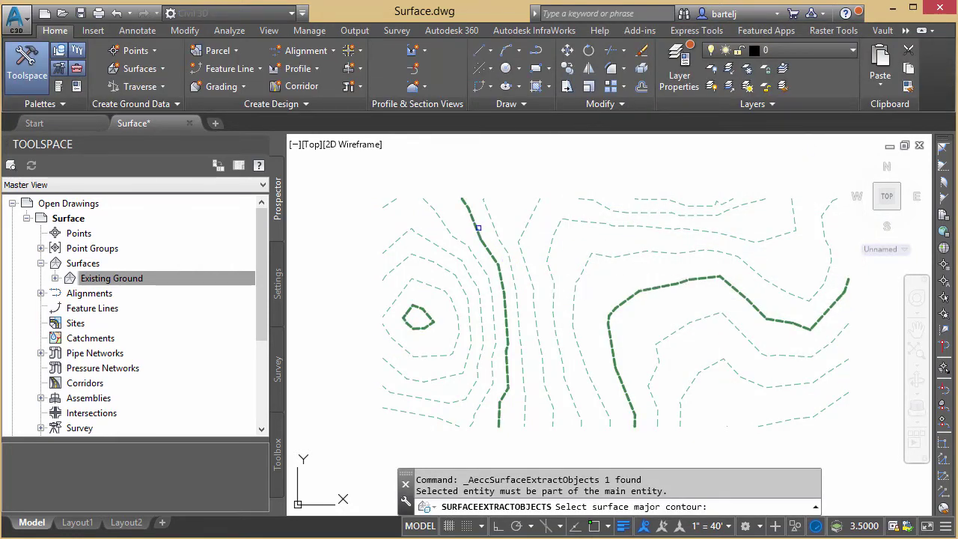
left_click(479, 229)
left_click(429, 313)
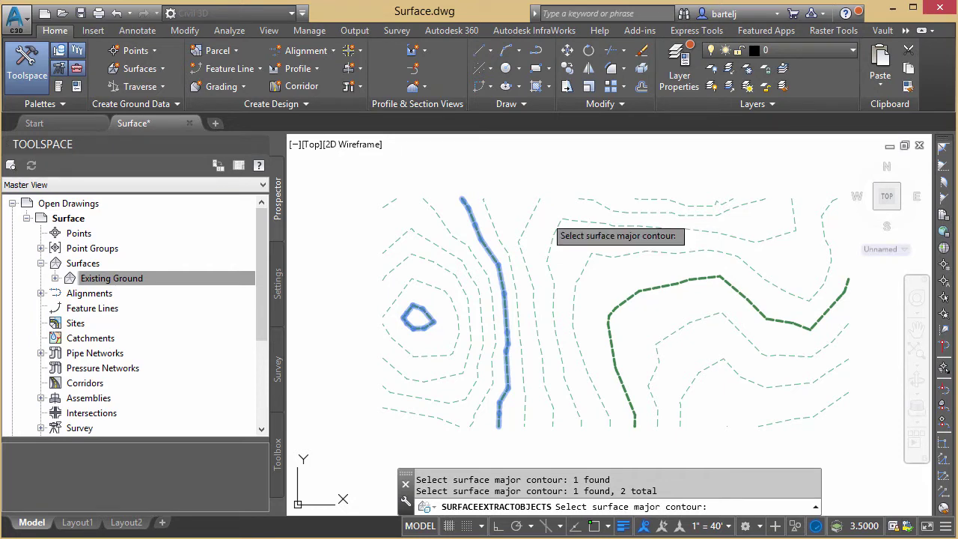
key("Return")
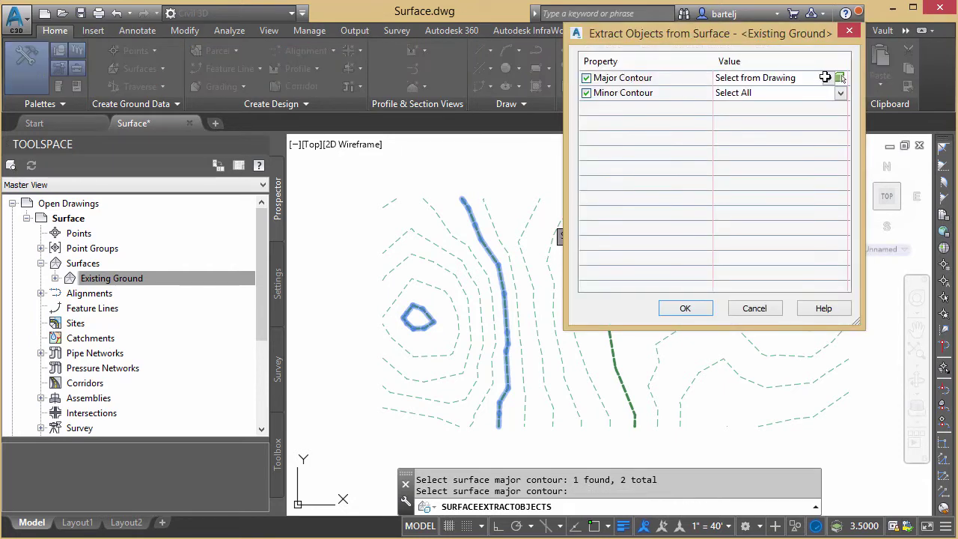
Revert Major Contour to Select All and extract all major and minor contours
left_click(828, 80)
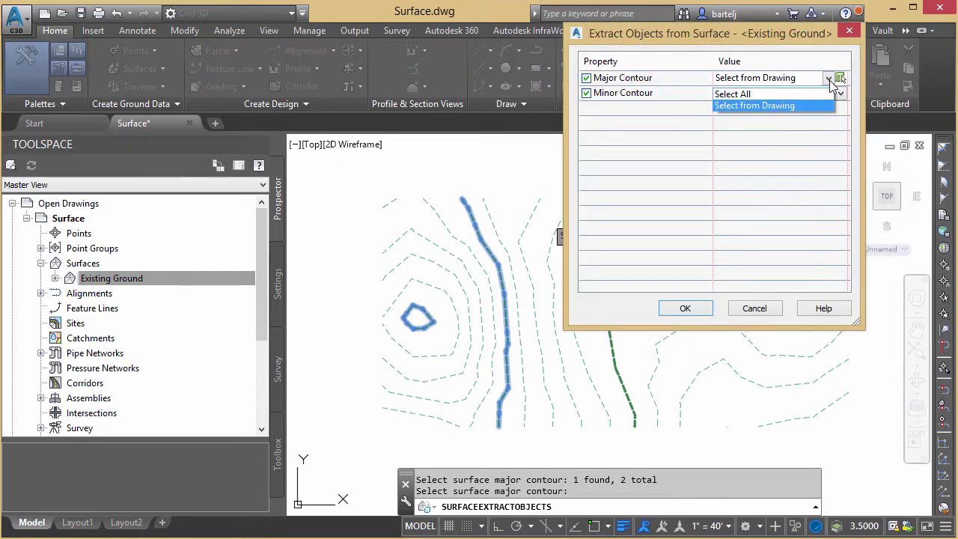
left_click(794, 94)
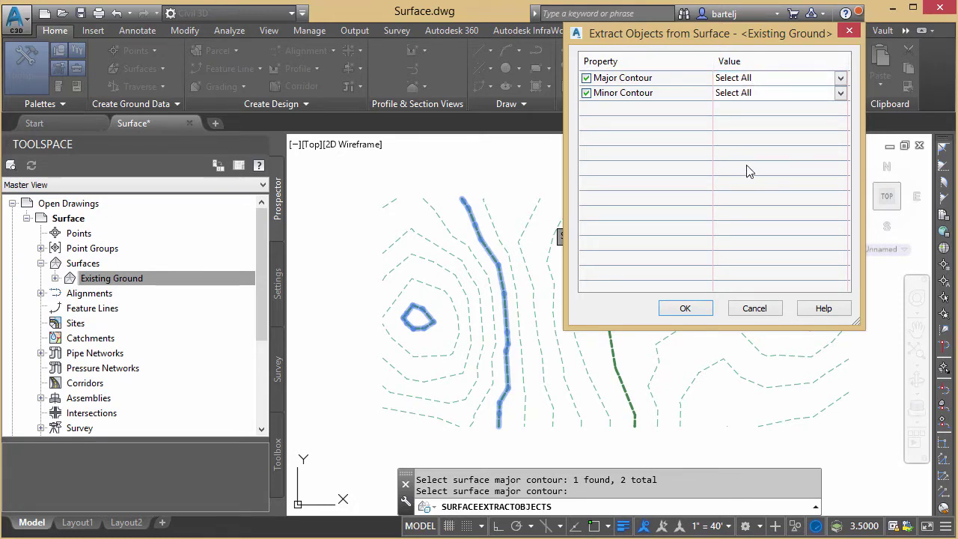
left_click(693, 309)
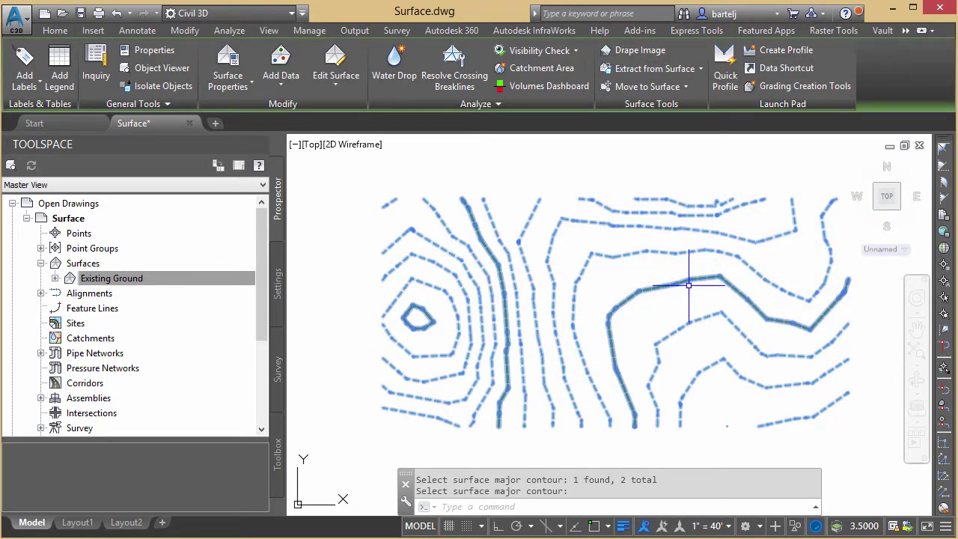
End the extraction command and clear the selection of the extracted contours
key("Return")
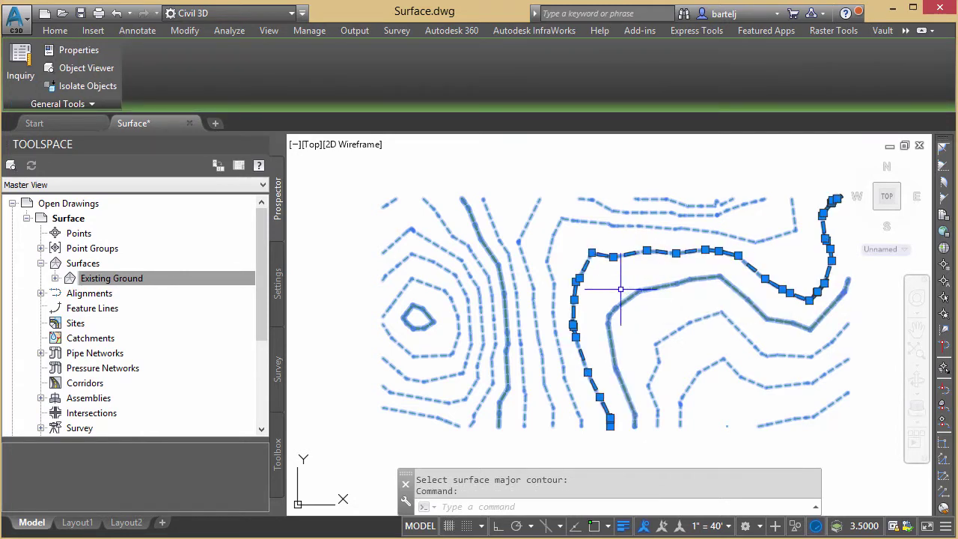
key("Escape")
key("Escape")
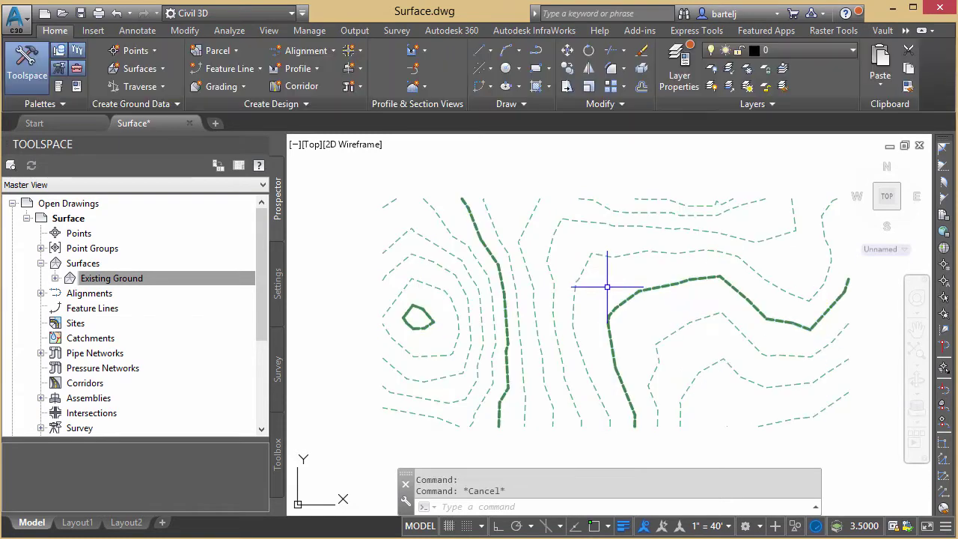
key("Escape")
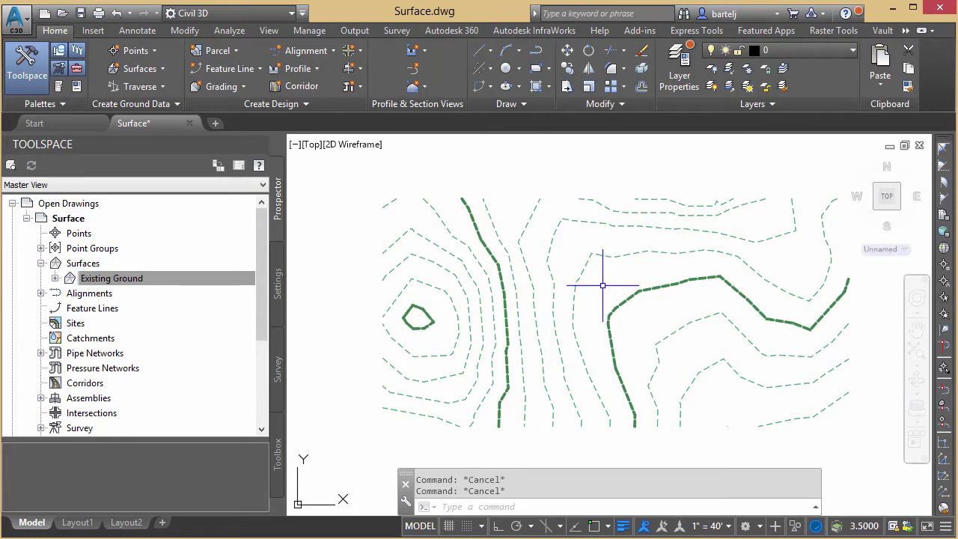
mouse_move(603, 285)
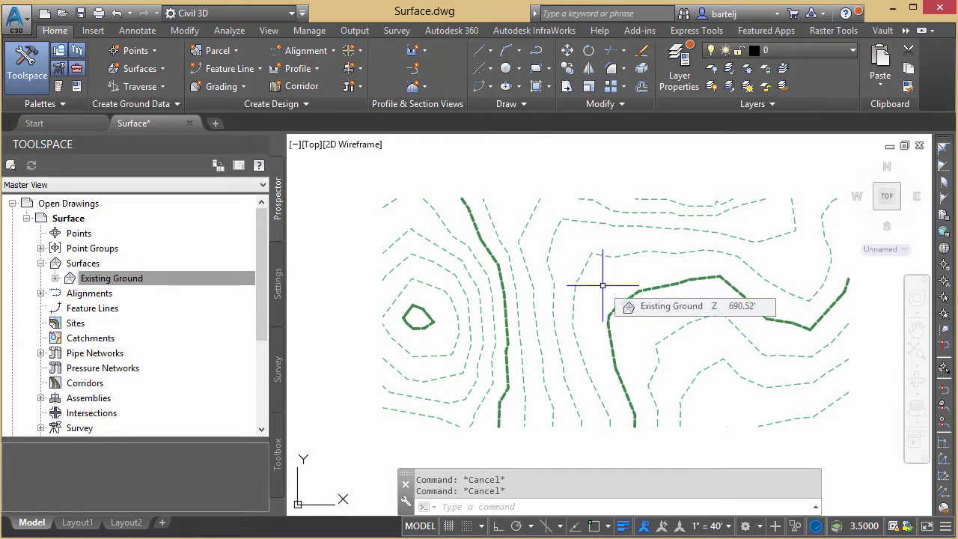
Start MAPEXPORT and save the export as Contours
type("MAPEXPORT")
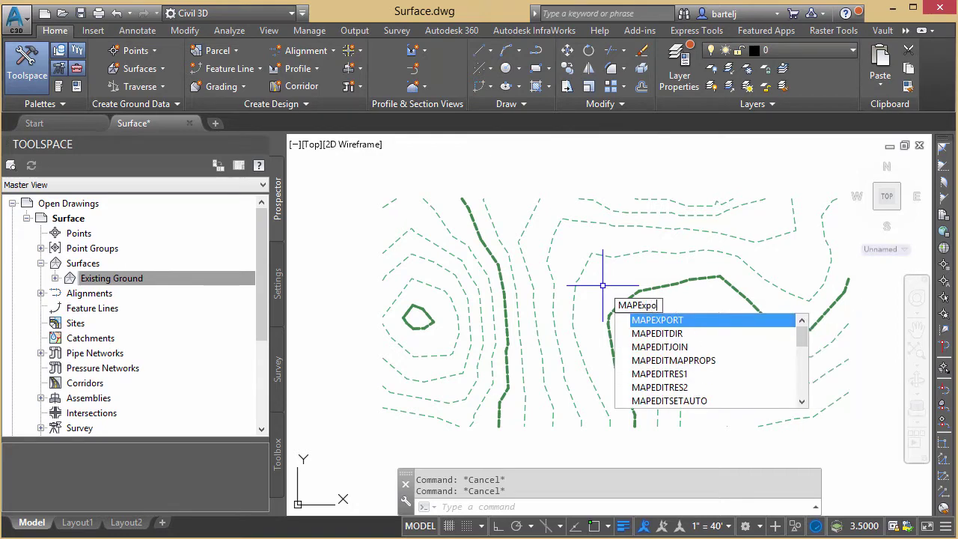
key("Return")
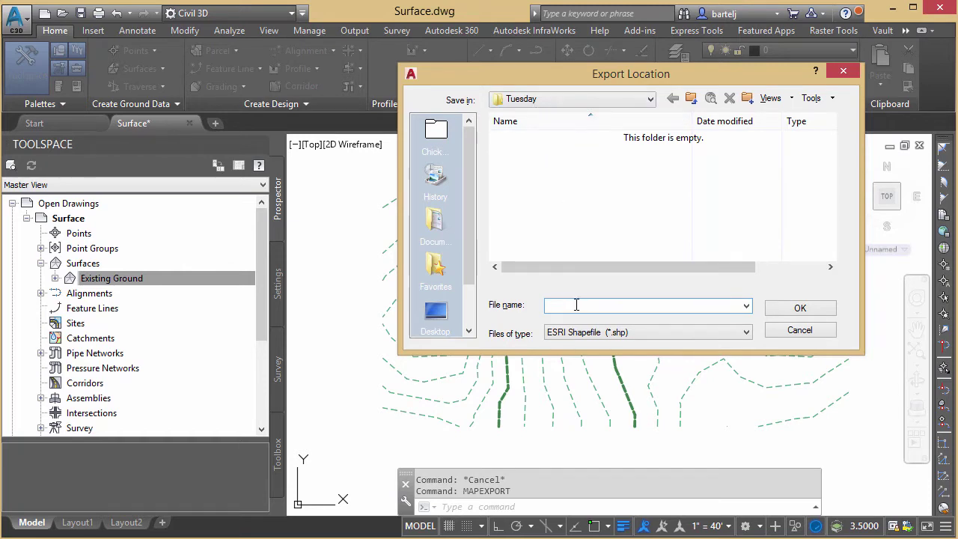
type("ontur")
type("ours")
left_click(801, 309)
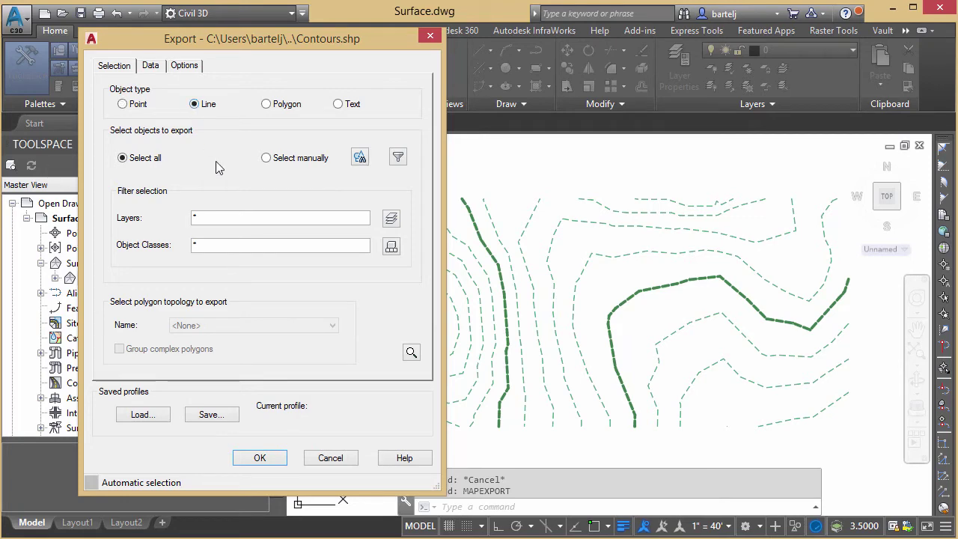
Manually window-select all 20 contour lines for the export
left_click(266, 158)
left_click(360, 158)
left_click(351, 451)
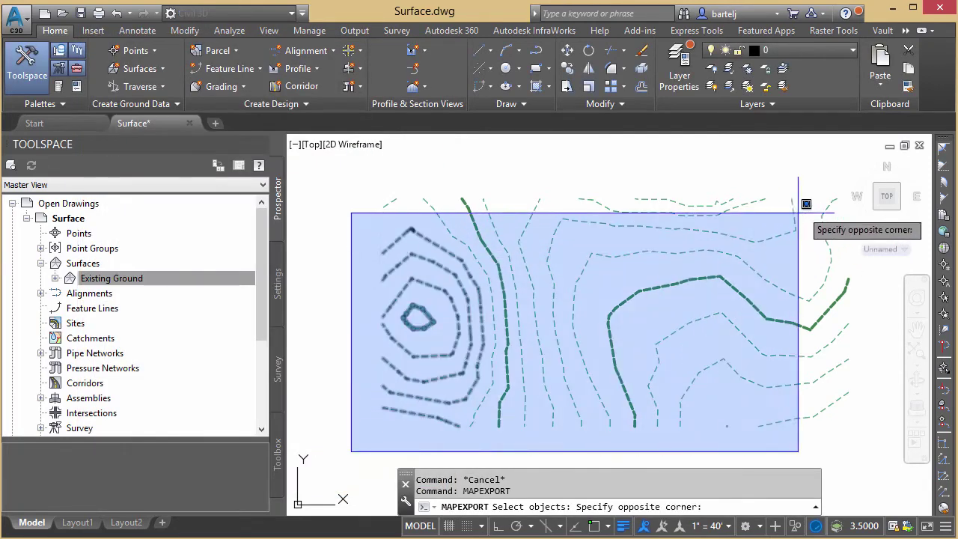
left_click(857, 187)
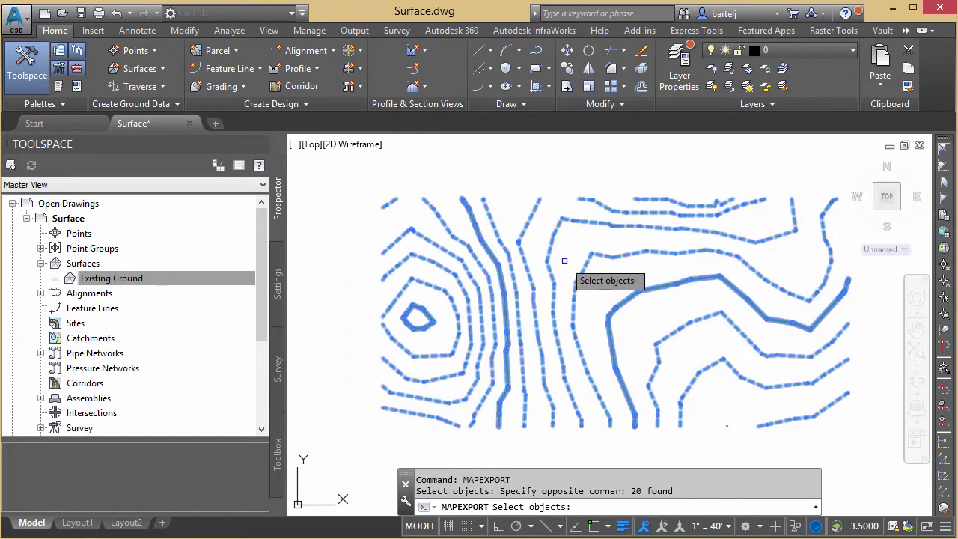
key("Return")
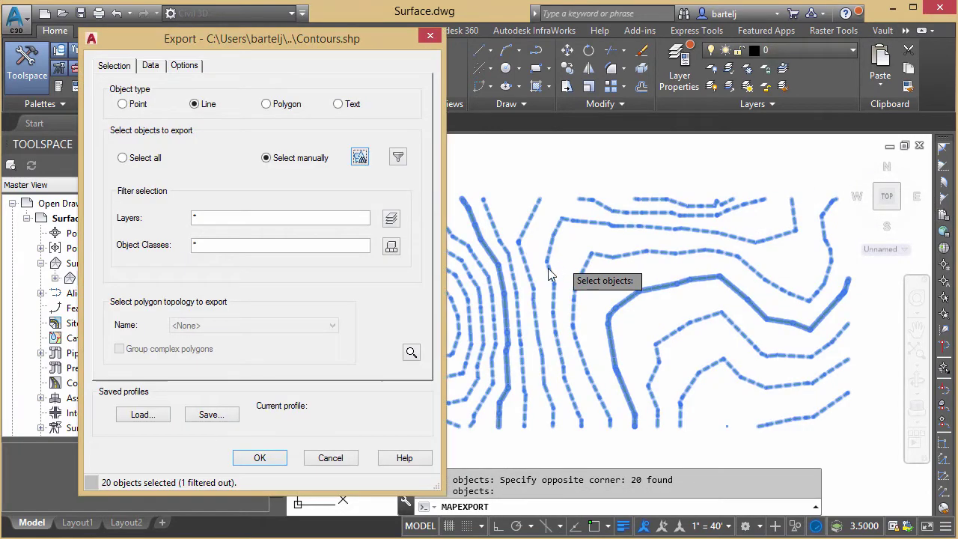
Add ELEVATION as an exported attribute on the Data tab
left_click(152, 66)
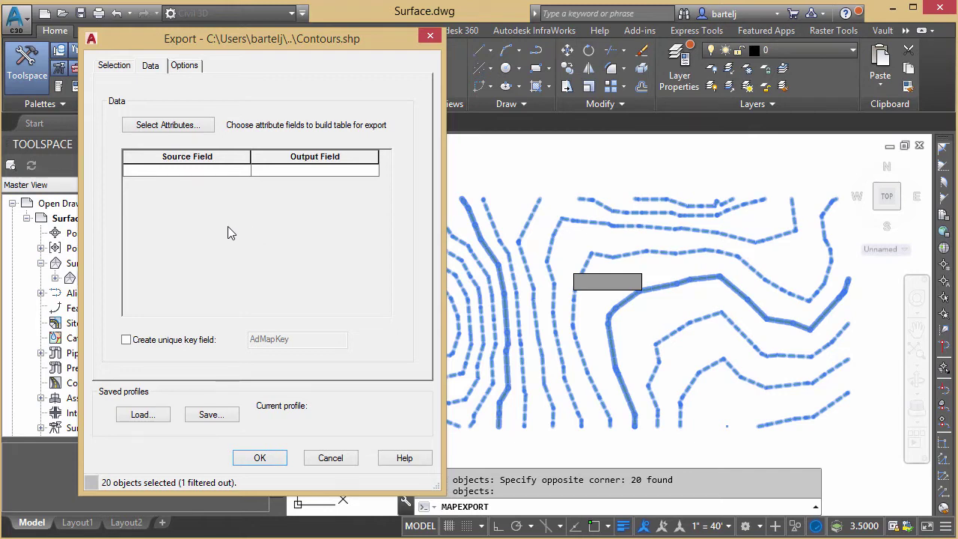
left_click(176, 127)
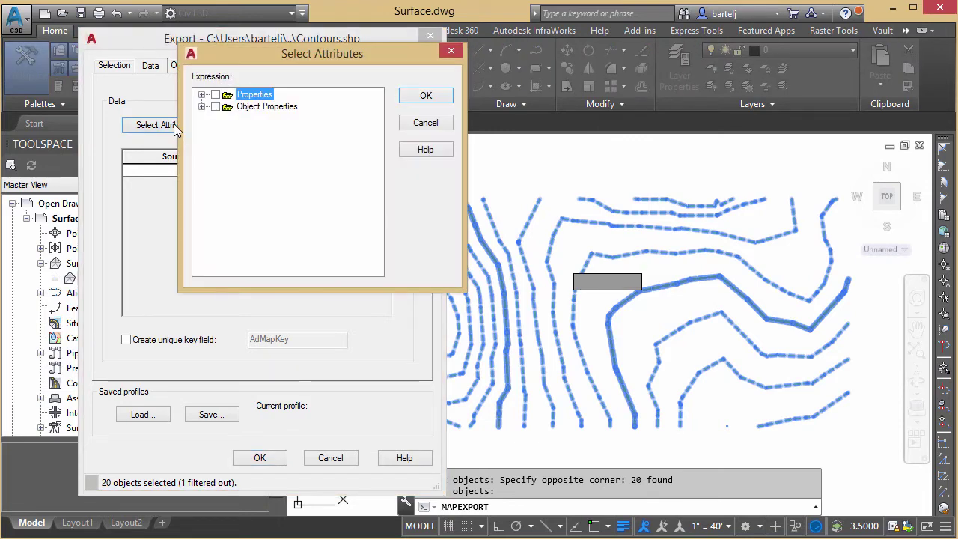
left_click(201, 95)
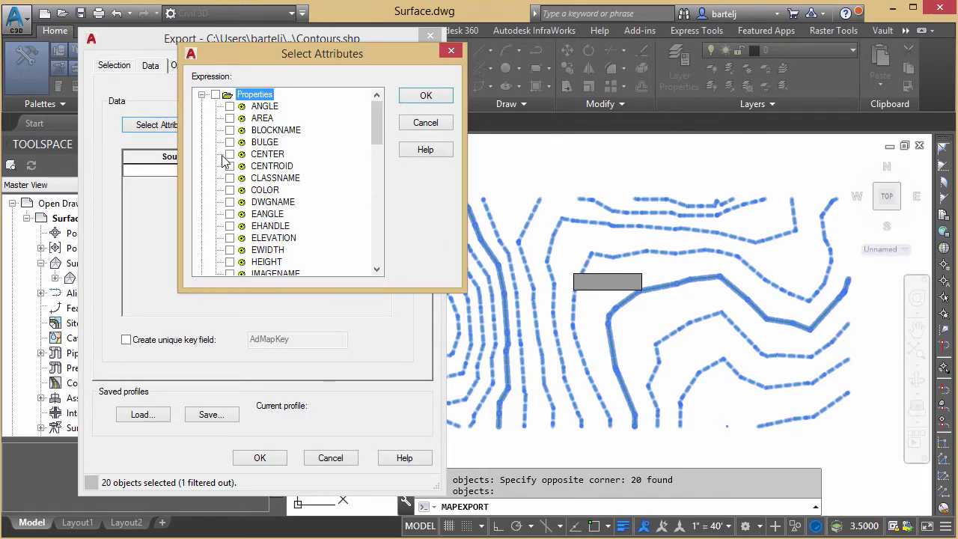
left_click(230, 238)
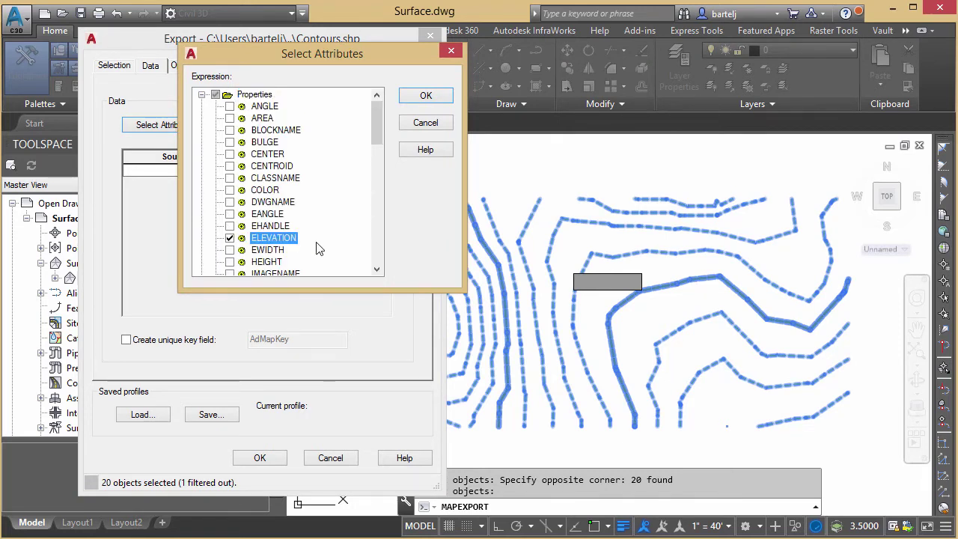
left_click(419, 98)
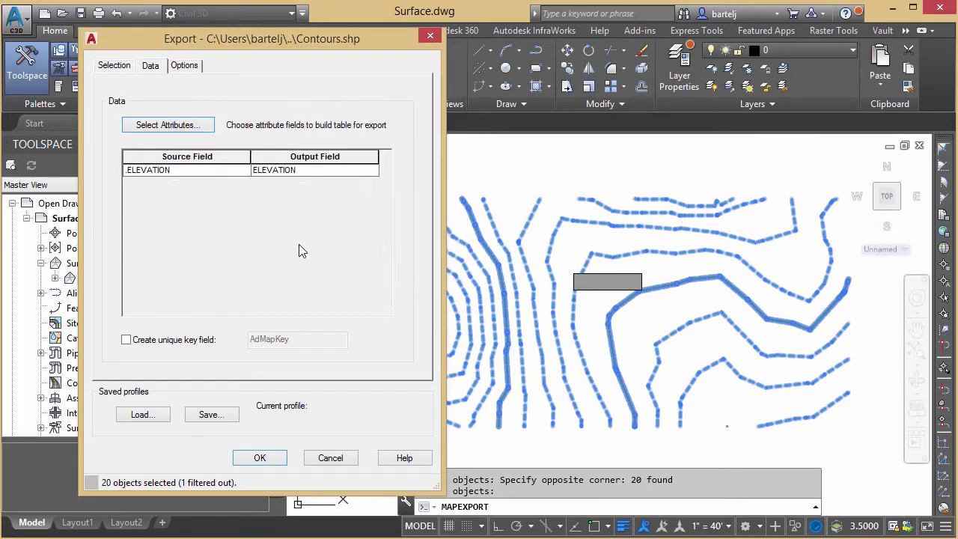
Add COLOR as a second exported attribute, reviewing the object properties list
left_click(174, 125)
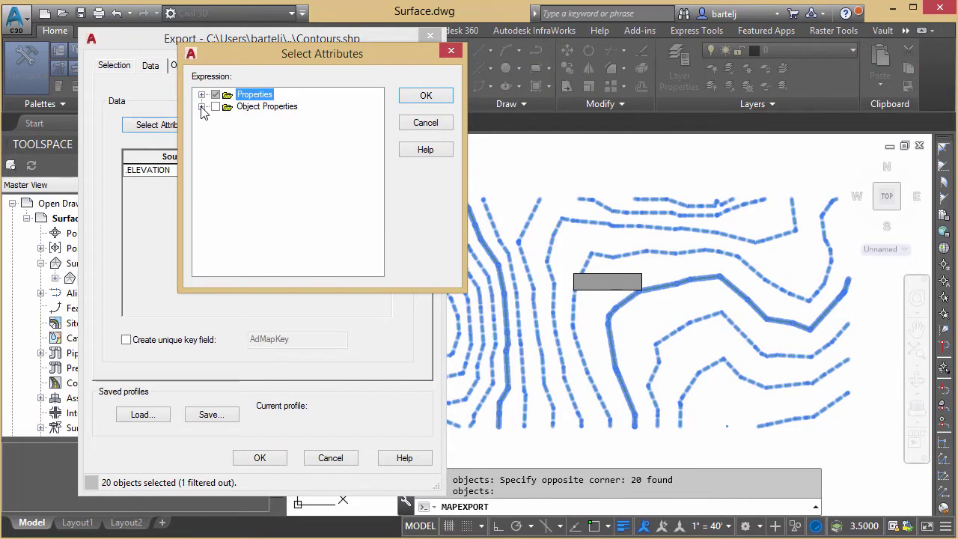
left_click(202, 95)
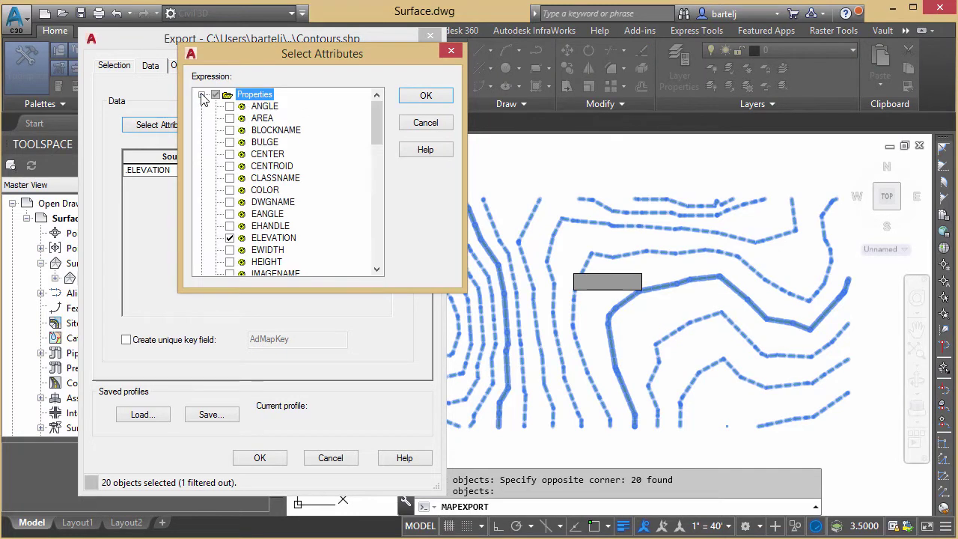
left_click(229, 190)
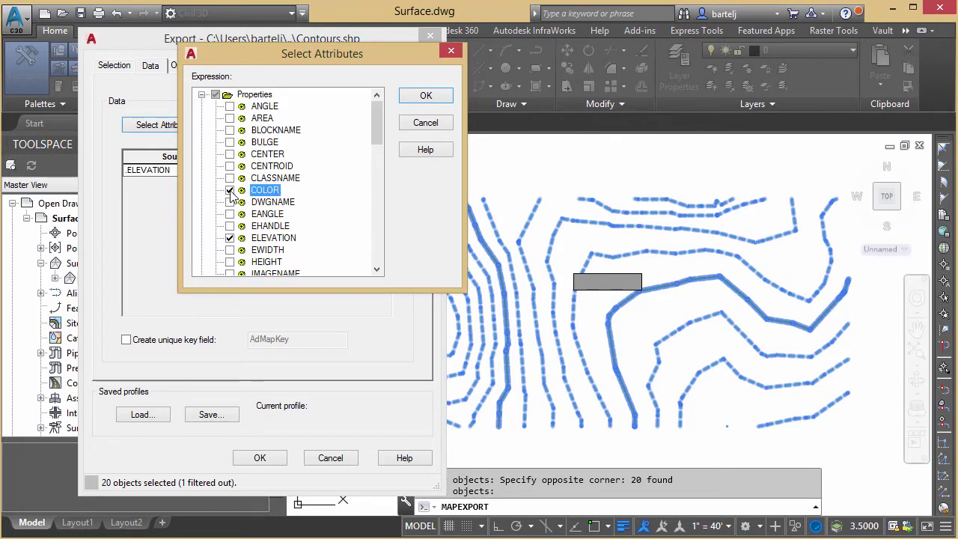
left_click(202, 95)
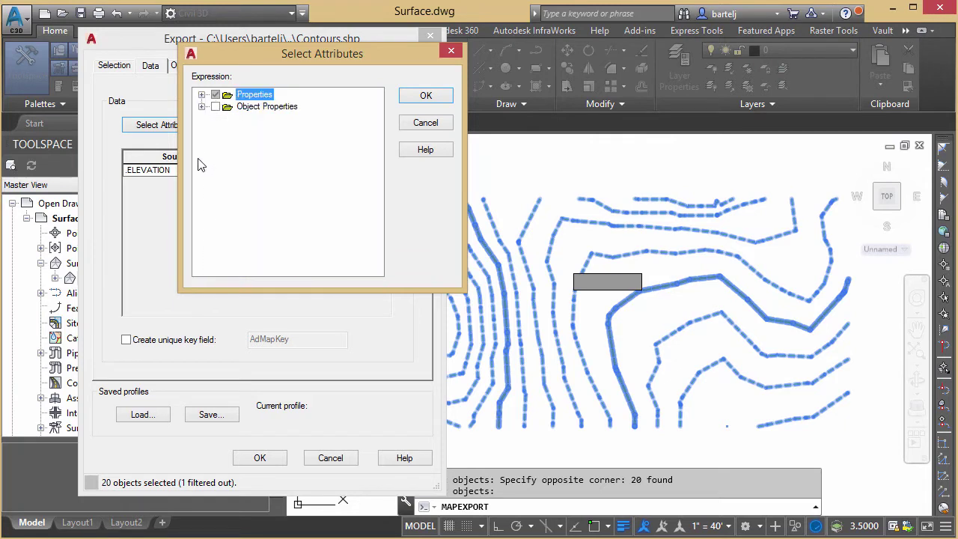
left_click(202, 107)
left_click(216, 119)
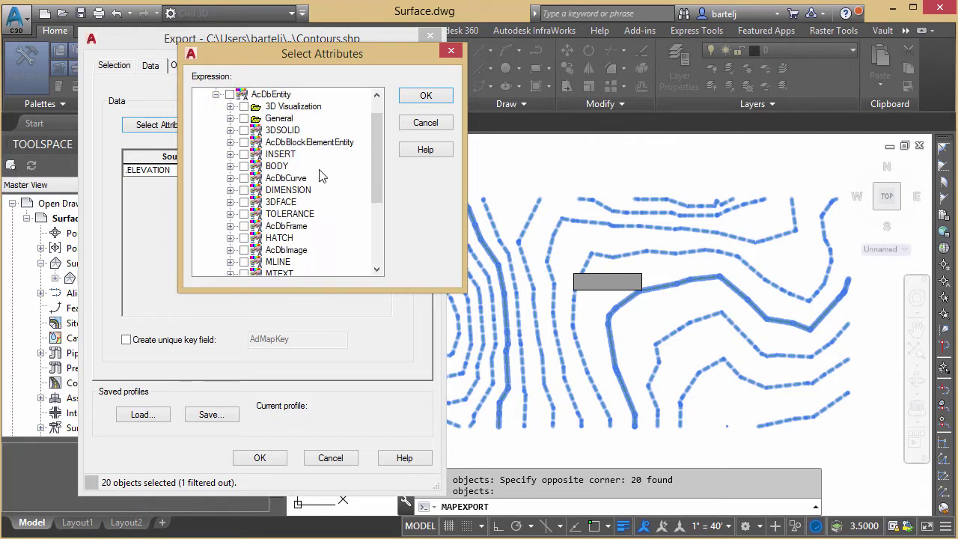
mouse_move(378, 153)
left_mouse_down()
mouse_move(380, 220)
mouse_move(368, 133)
left_mouse_up()
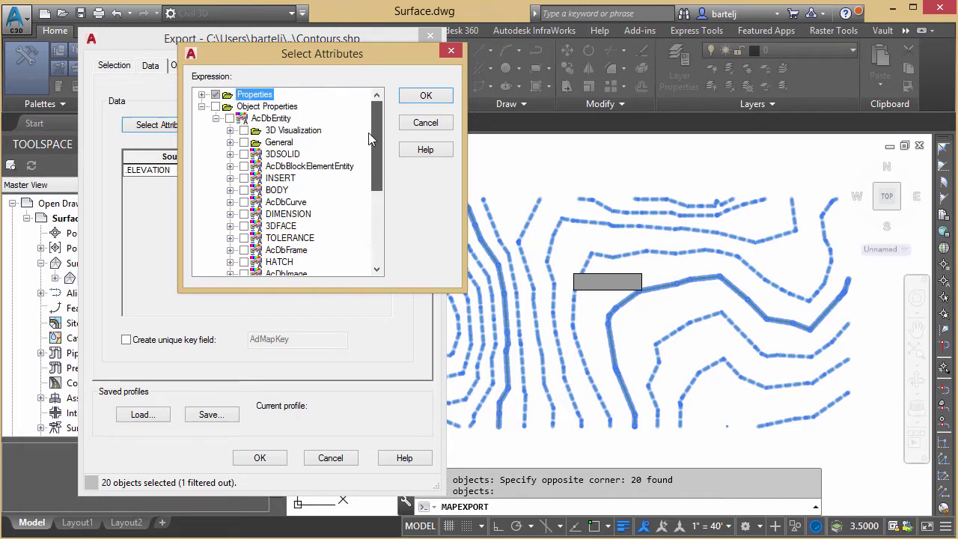
left_click(202, 106)
left_click(202, 94)
left_click(202, 94)
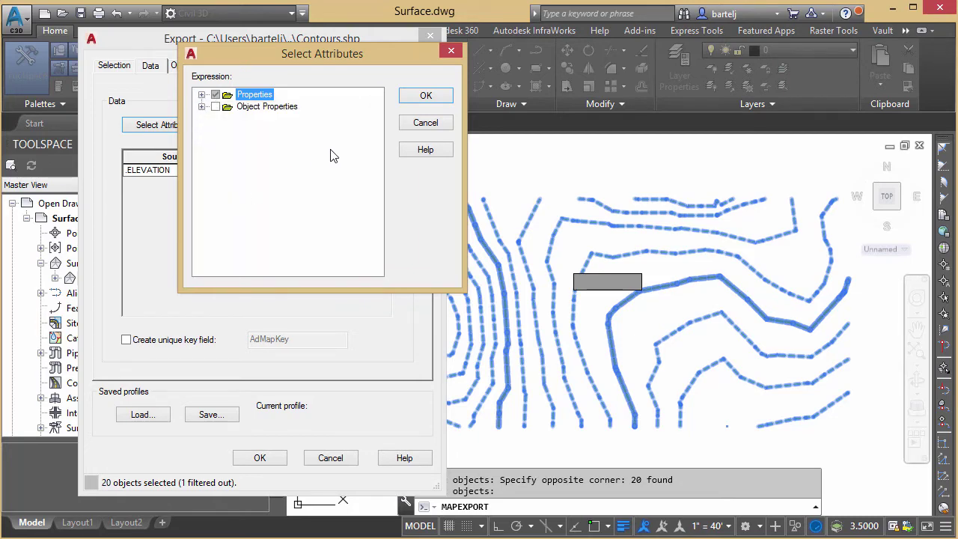
Confirm COLOR, add a unique AdMapKey field, and export the 20 contours to Contours.shp
left_click(407, 99)
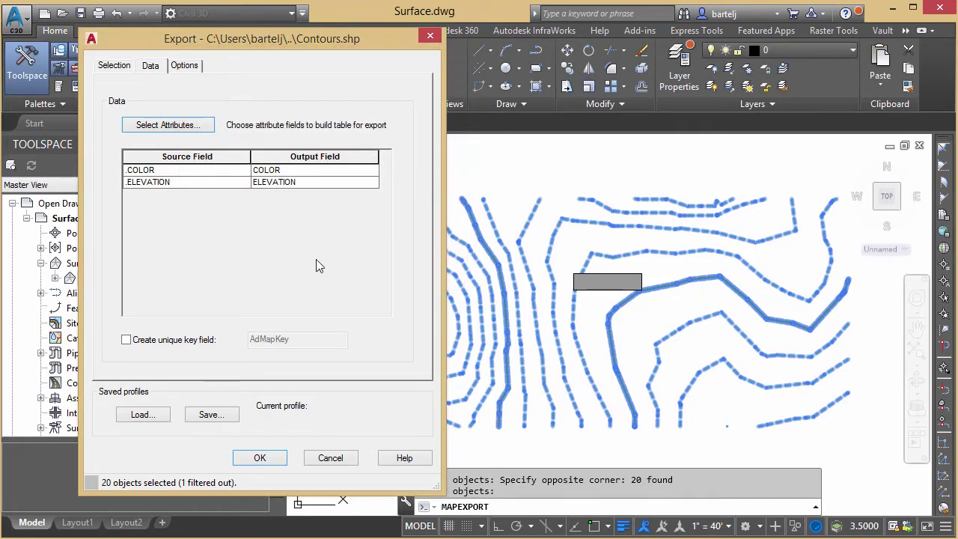
left_click(126, 341)
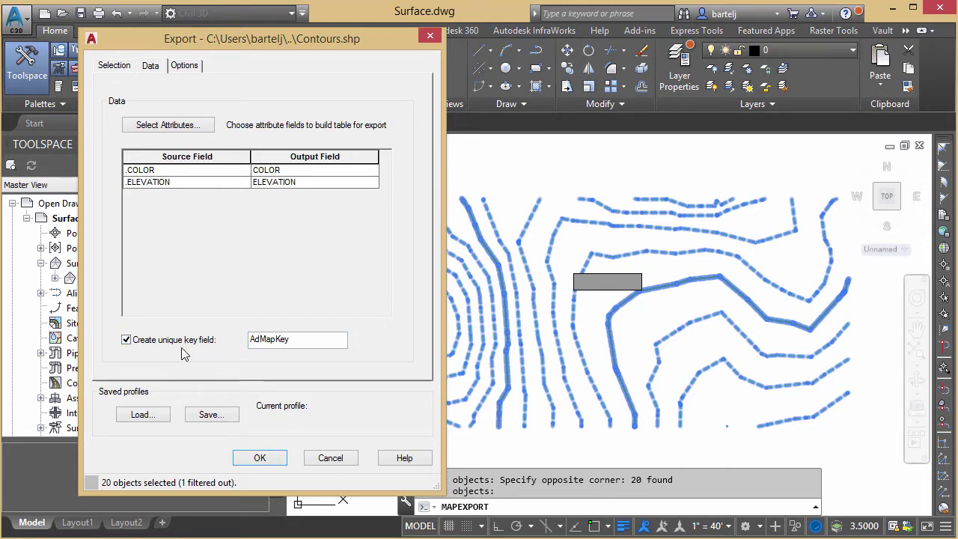
left_click(186, 66)
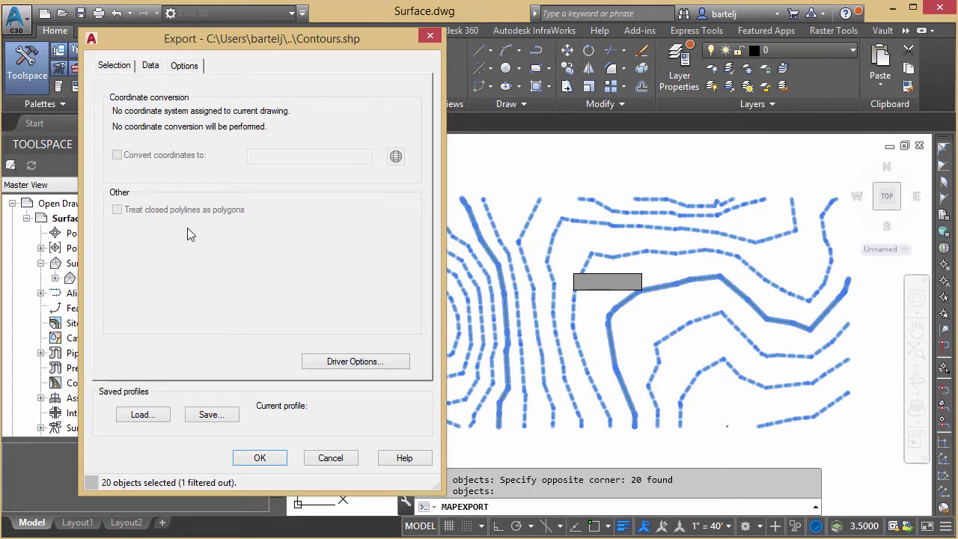
left_click(119, 69)
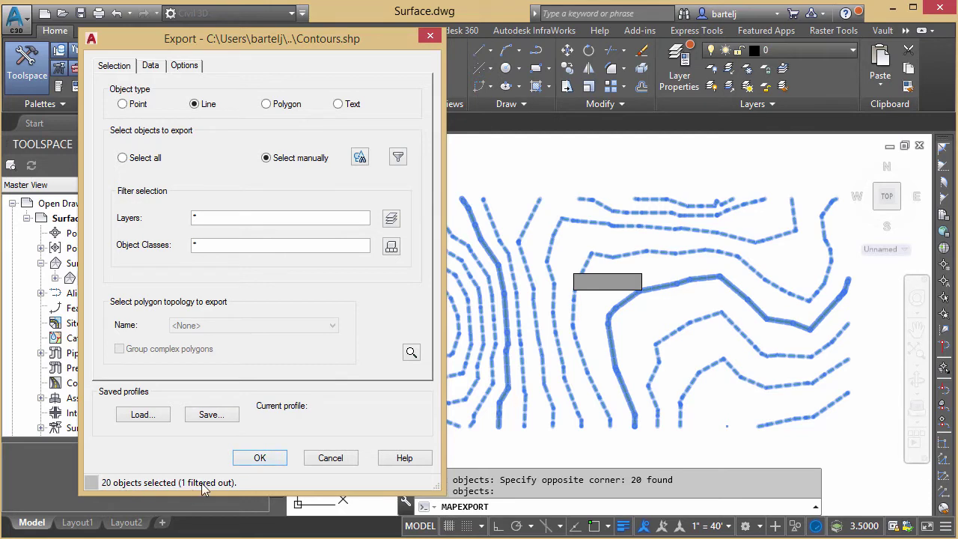
left_click(260, 458)
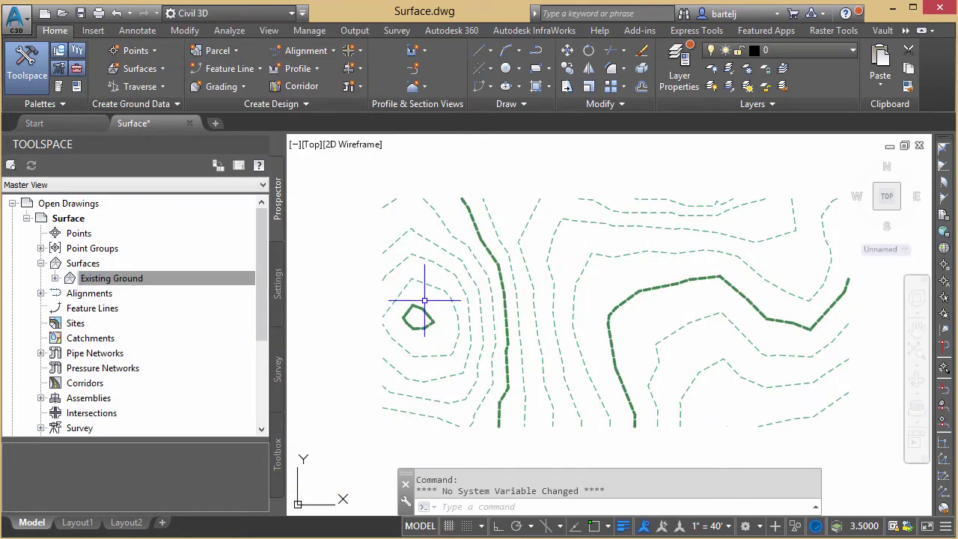
Erase all 20 contour lines with a crossing window, leaving the drawing empty
mouse_move(425, 300)
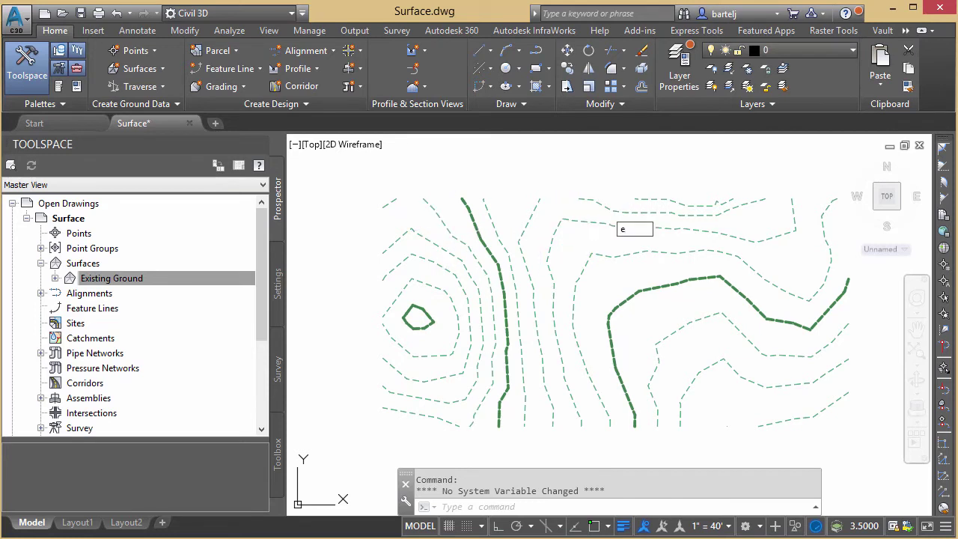
type("e")
key("Return")
left_click(846, 172)
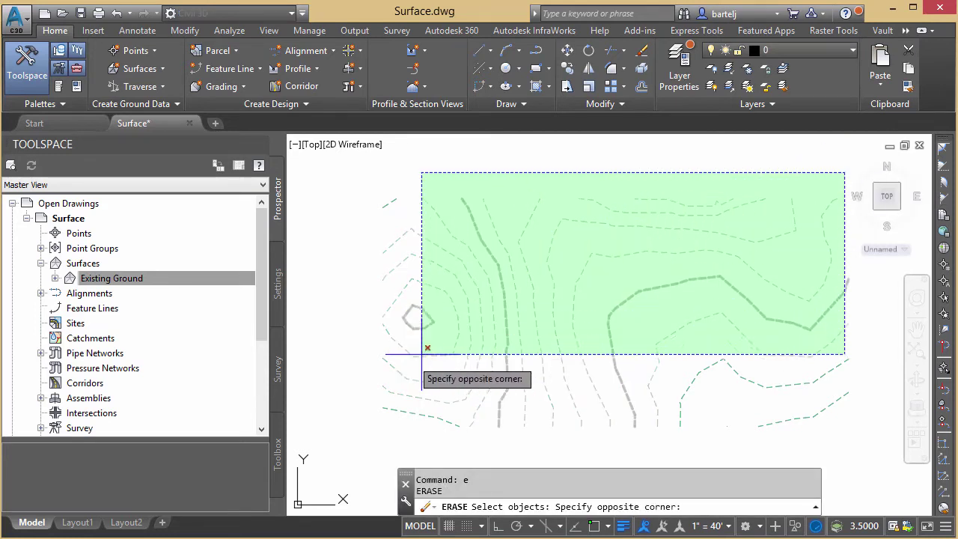
left_click(304, 471)
key("Return")
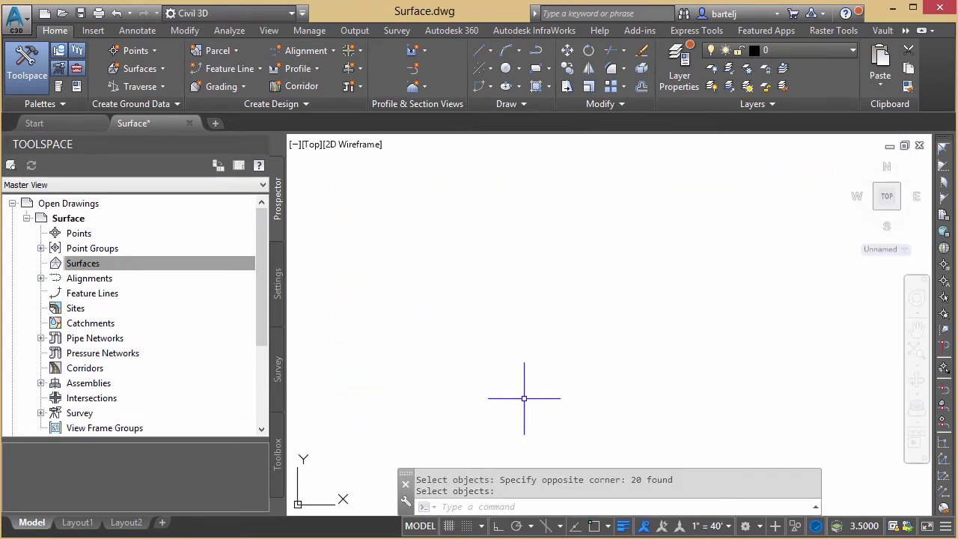
key("super+e")
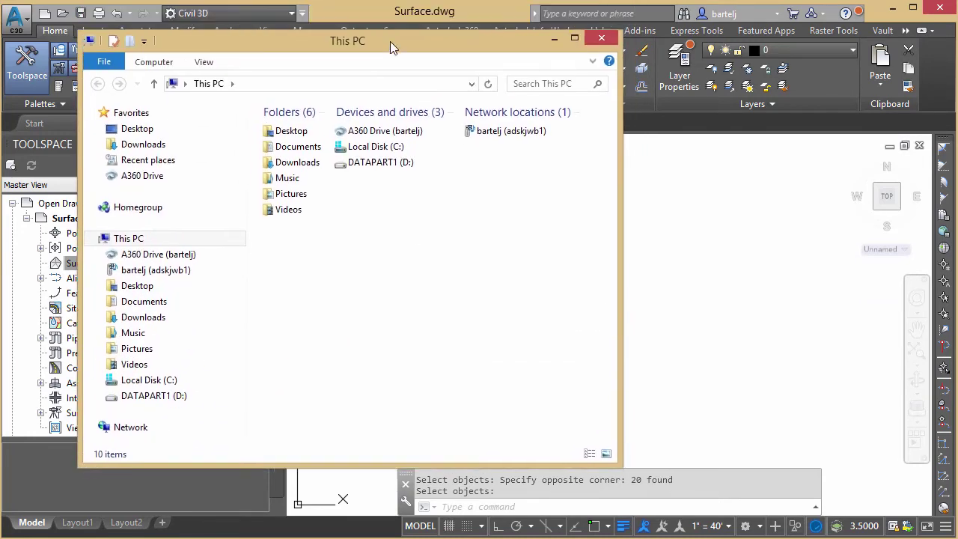
Drag Contours.shp from Desktop\Tuesday into the Civil 3D drawing area
left_click(290, 139)
double_click(292, 140)
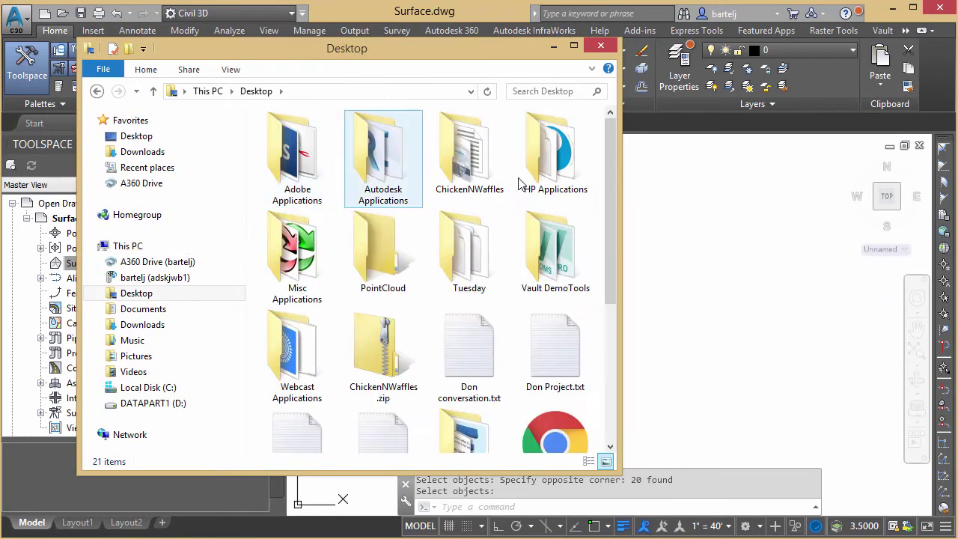
left_click_drag(606, 169, 610, 217)
double_click(461, 143)
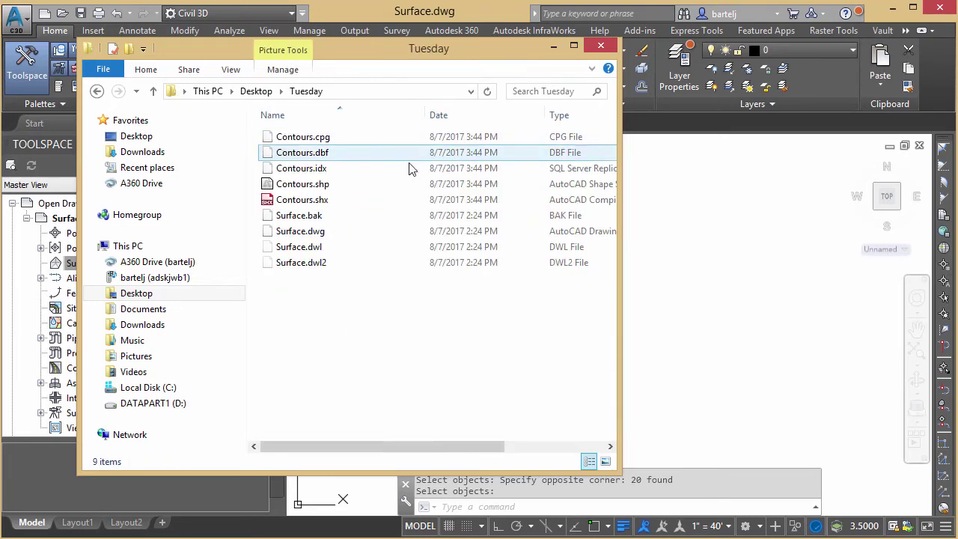
left_click(295, 186)
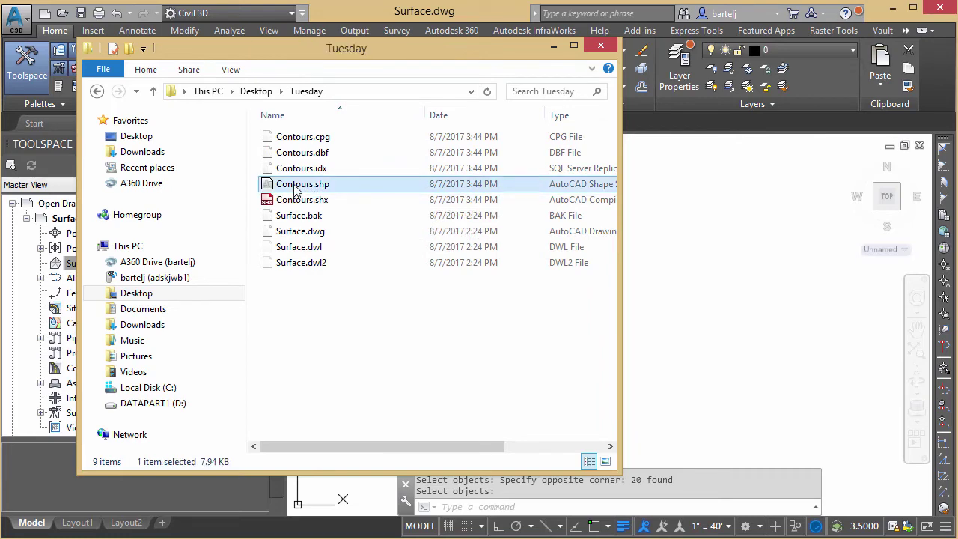
mouse_move(296, 187)
left_mouse_down()
mouse_move(441, 201)
mouse_move(693, 306)
left_mouse_up()
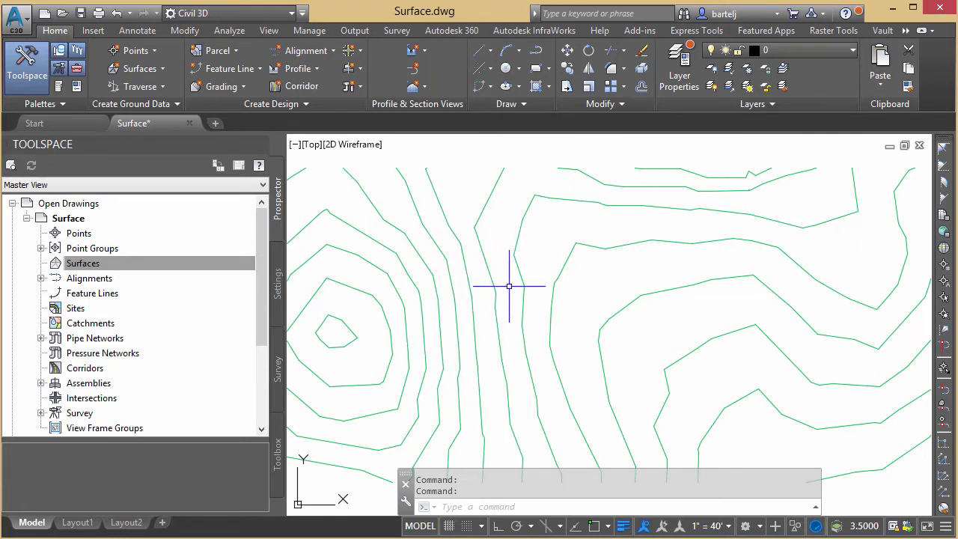
Turn on the map task pane and edit the Contours layer's default rule style
left_click(65, 104)
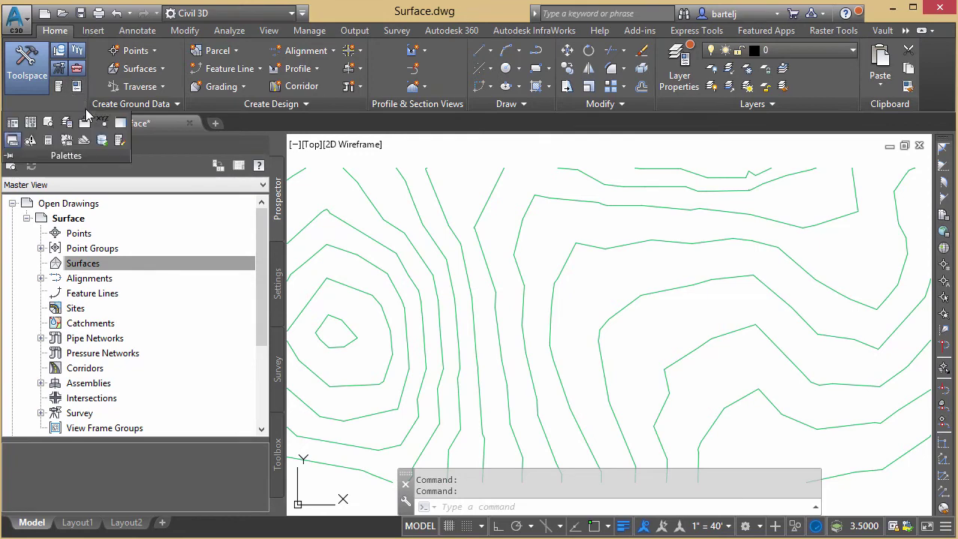
left_click(127, 133)
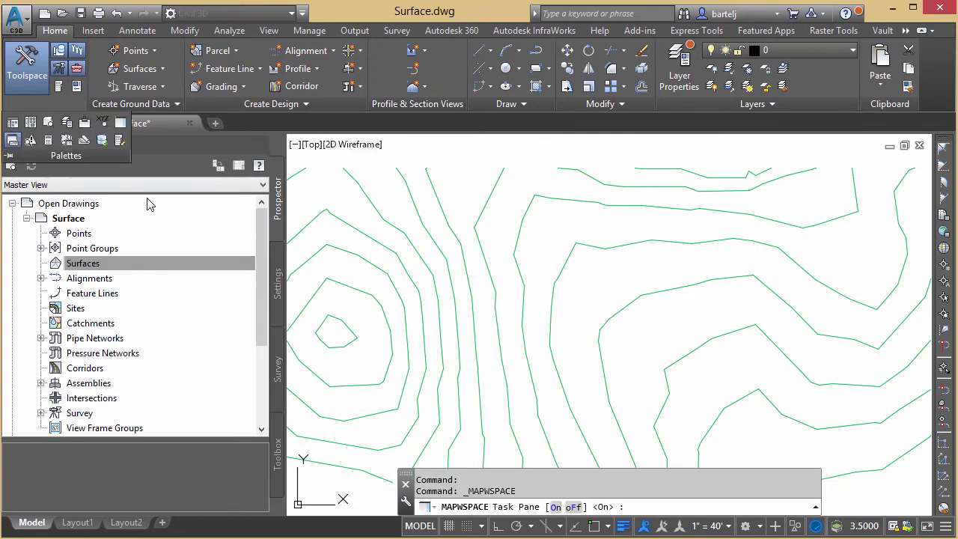
left_click(555, 506)
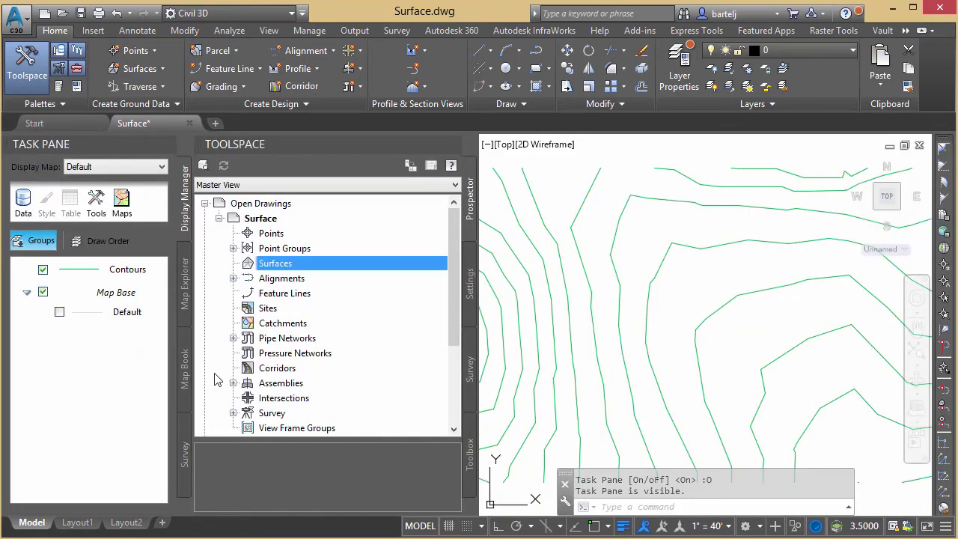
double_click(78, 270)
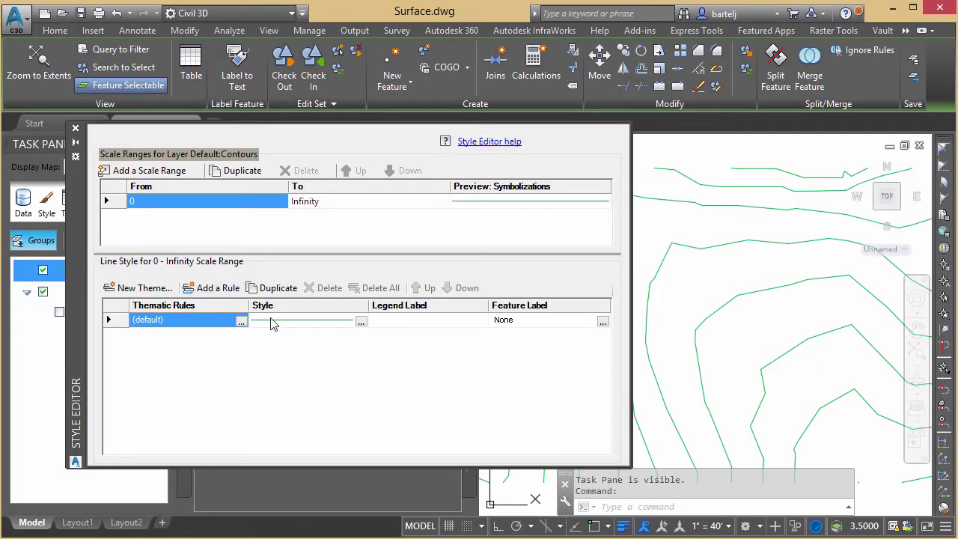
double_click(273, 323)
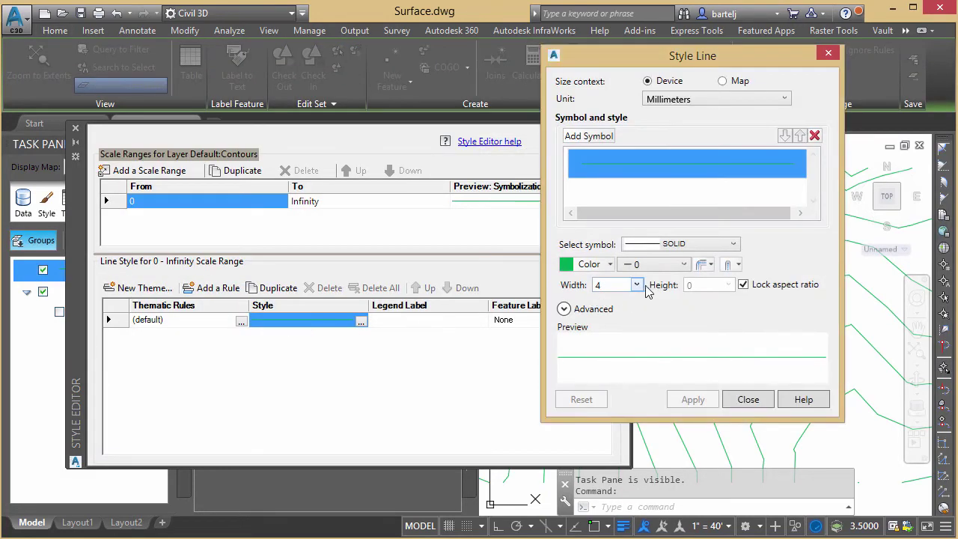
Set the contour line colour to dark red with the HIDDEN linetype and apply
left_click(611, 265)
left_click(626, 363)
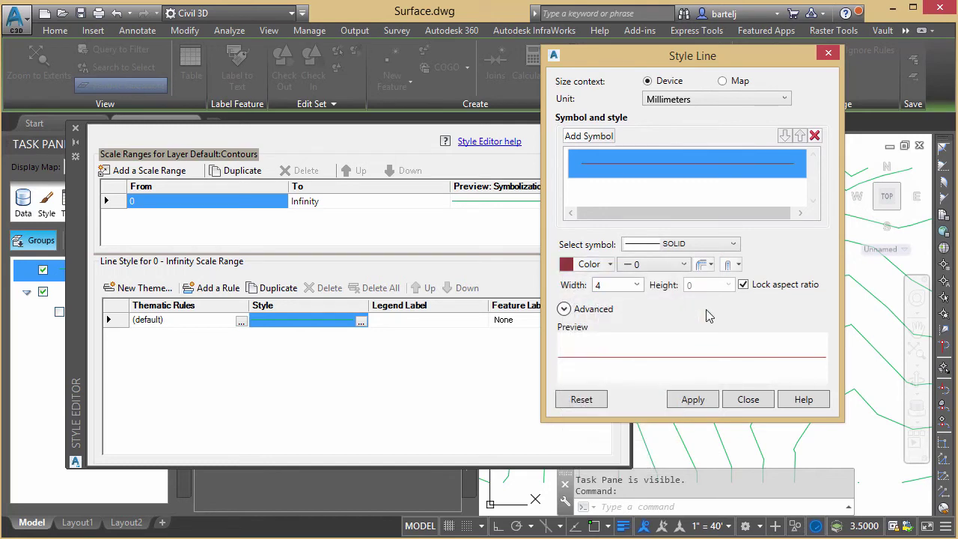
left_click(735, 247)
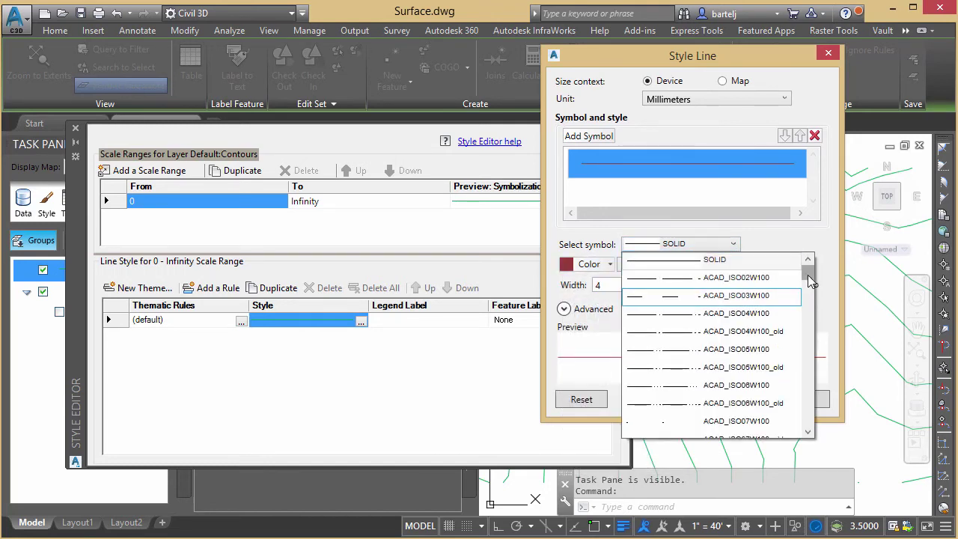
left_click_drag(814, 289, 816, 370)
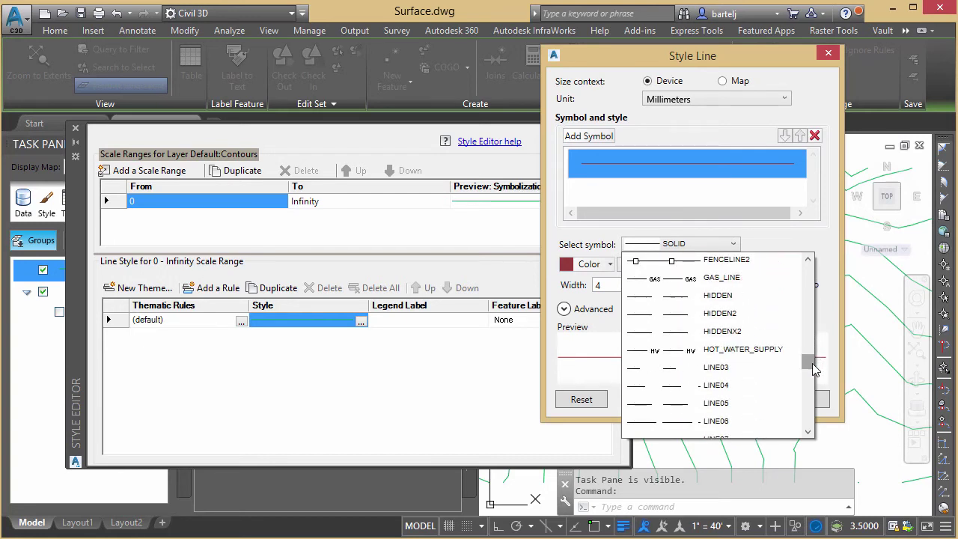
left_click(671, 302)
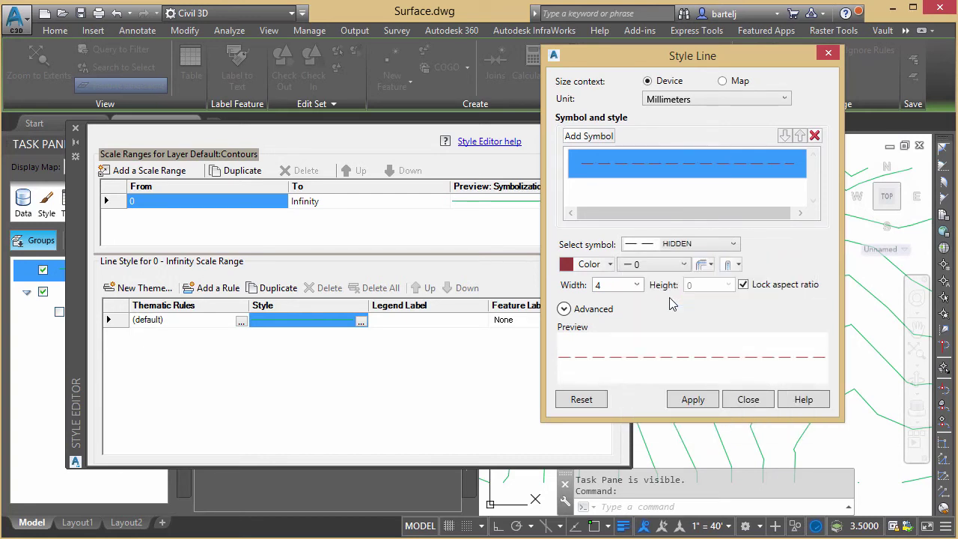
left_click(691, 399)
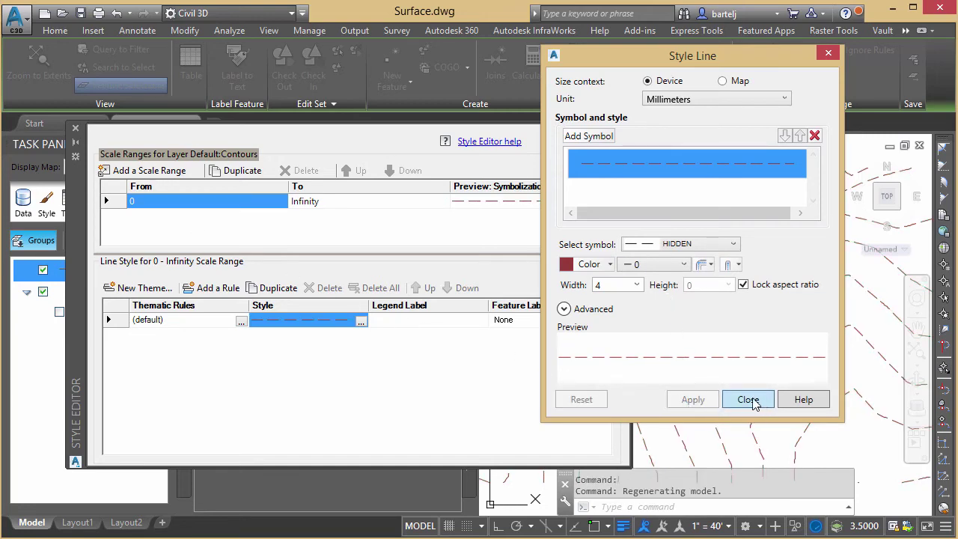
left_click(747, 400)
left_click(75, 128)
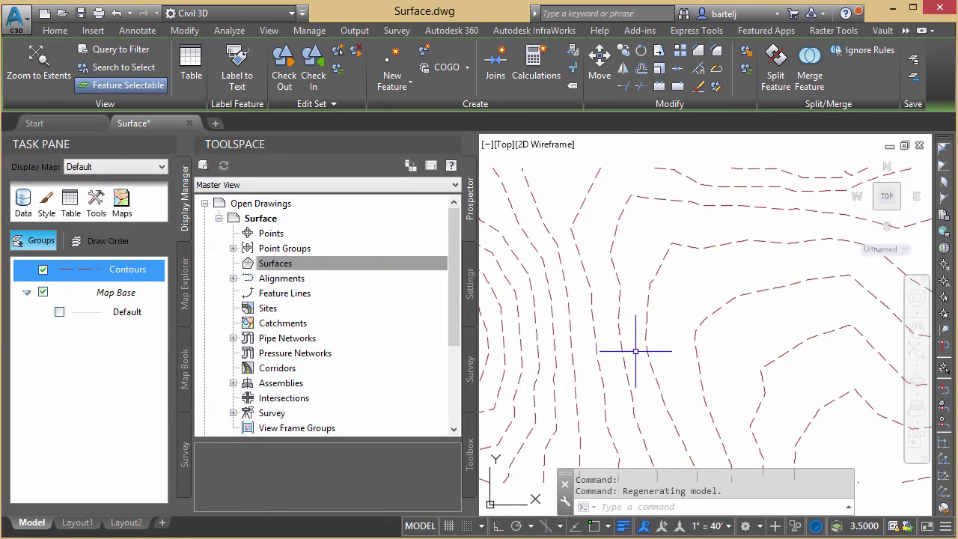
scroll(622, 371, "down", 3)
mouse_move(614, 380)
middle_mouse_down()
mouse_move(637, 353)
mouse_move(675, 334)
mouse_move(642, 327)
middle_mouse_up()
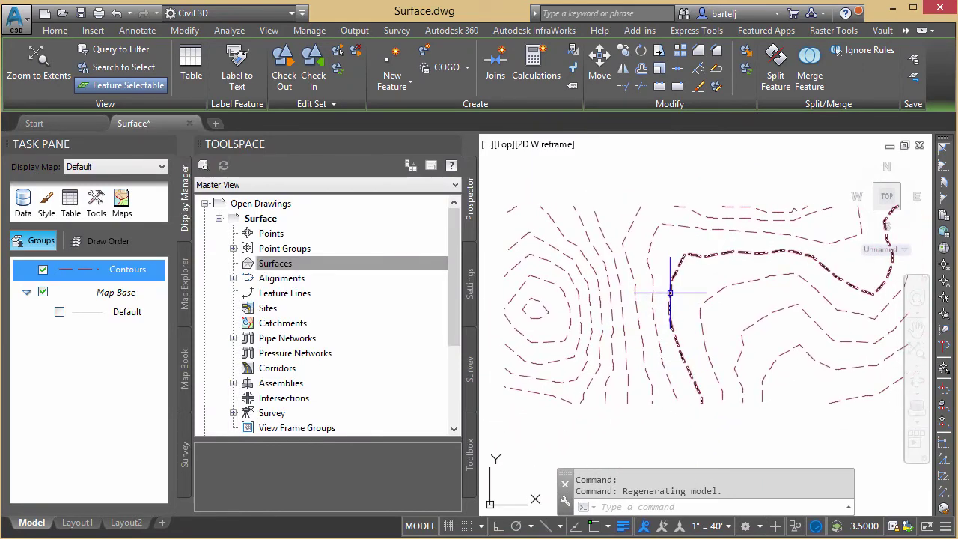
left_click(670, 296)
right_click(641, 305)
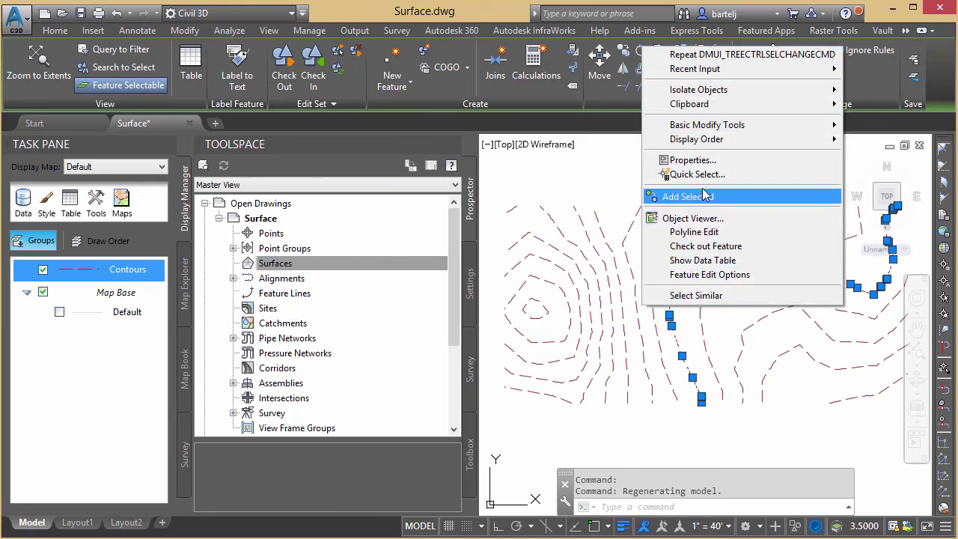
left_click(725, 260)
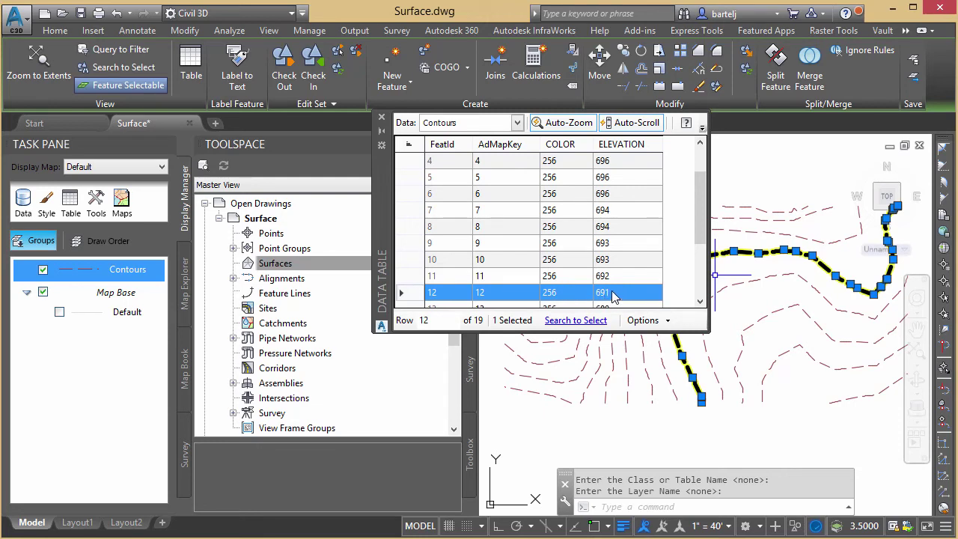
left_click(381, 117)
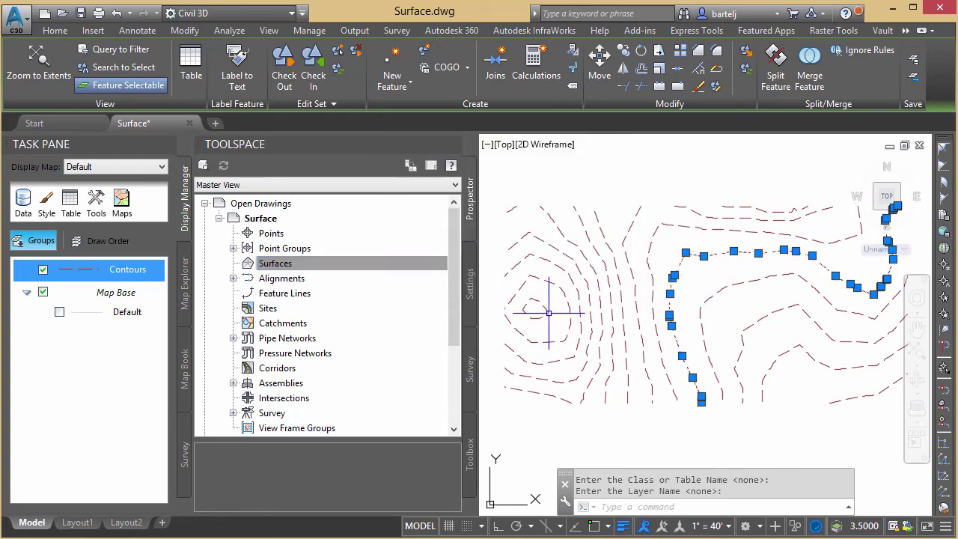
key("Escape")
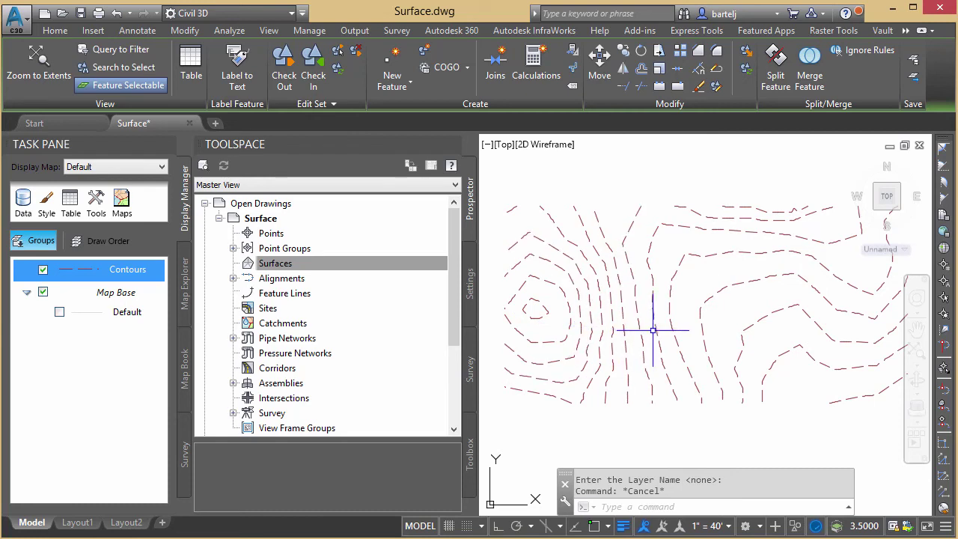
mouse_move(657, 327)
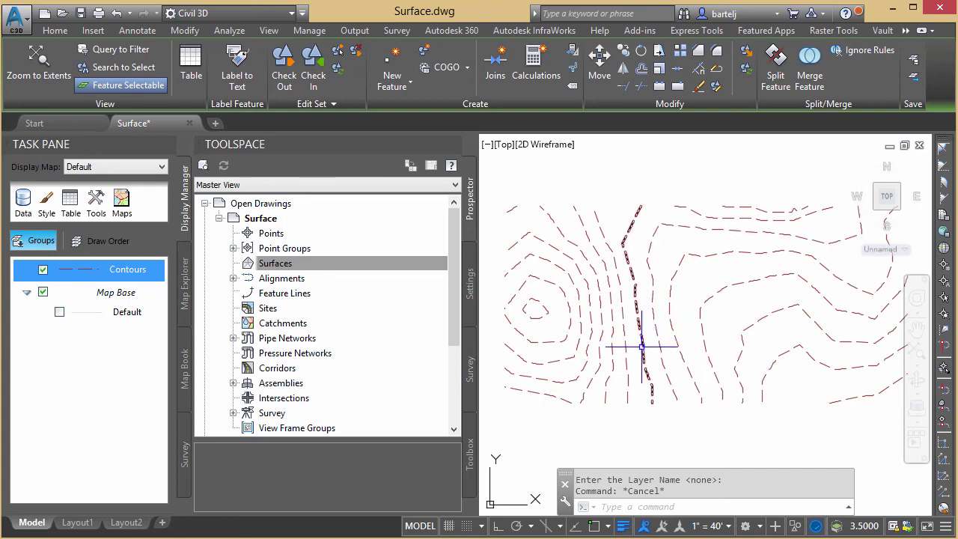
mouse_move(642, 347)
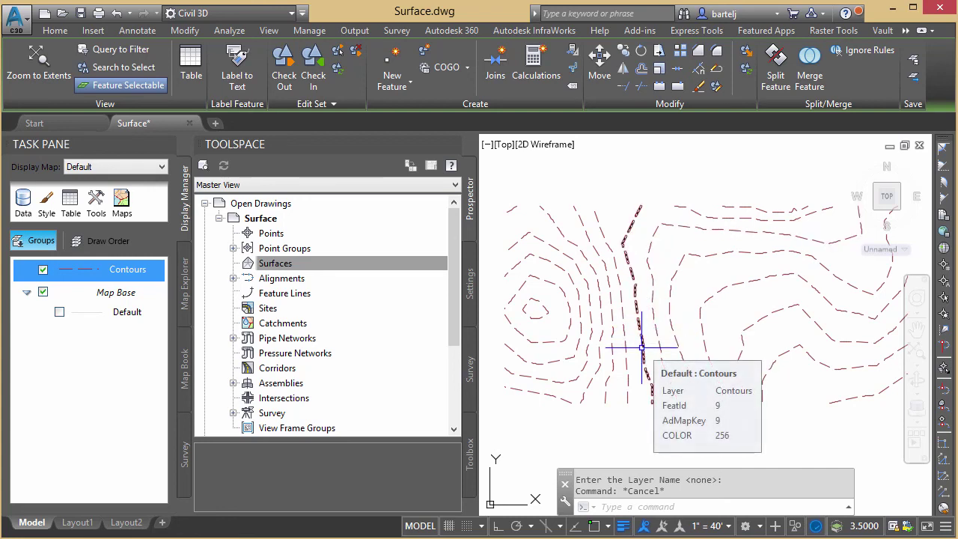